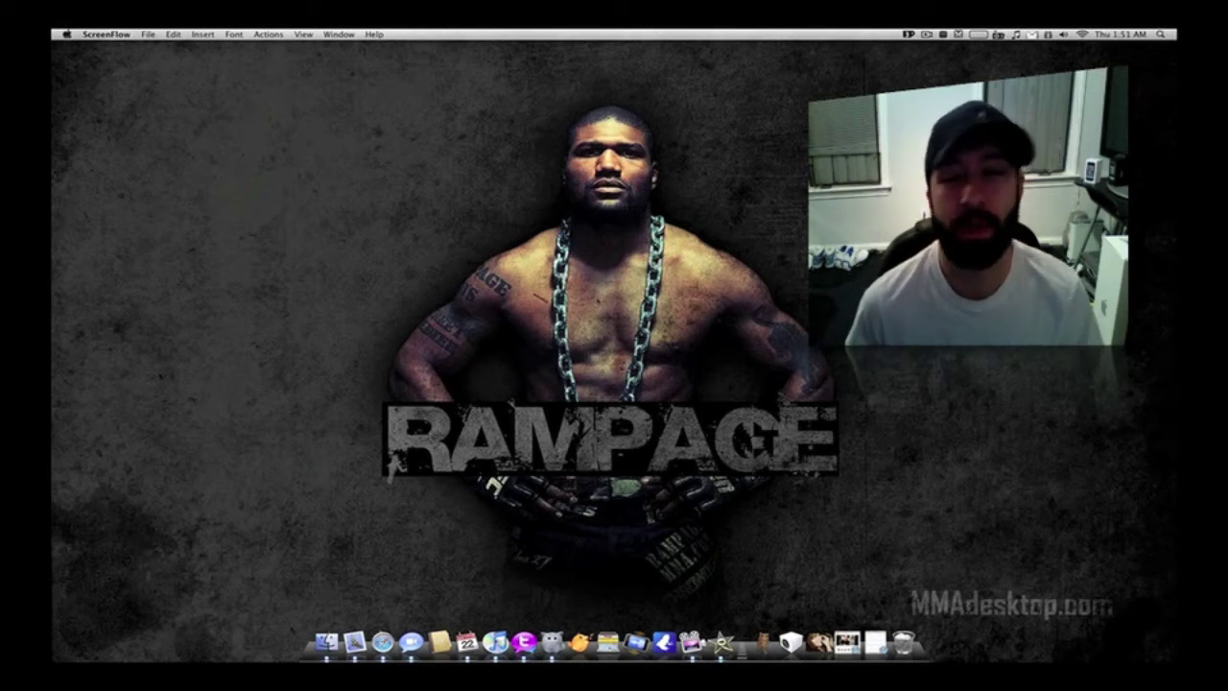
Restore the minimized Safari window showing 'John Mayer - Who Says (FREE MP3)' from the Dock
{"action": "left_click", "coordinate": [848, 635]}
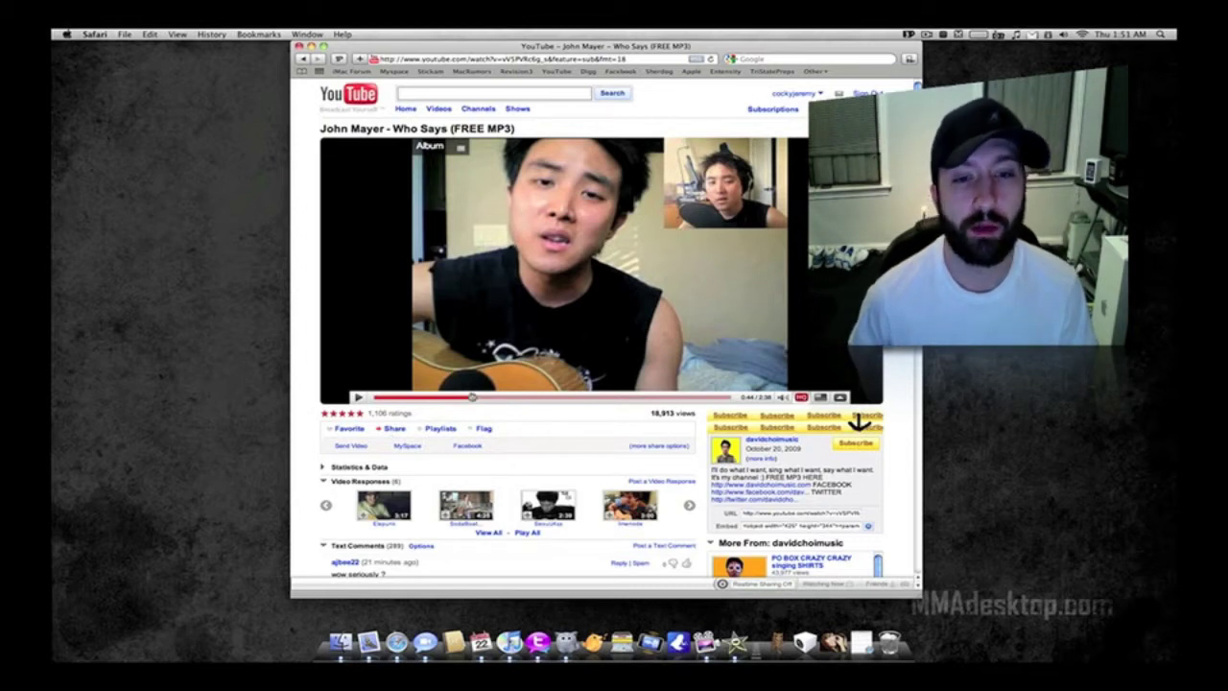
Drag the video's playhead from 0:44 to 0:54, briefly opening and closing the 1Password menu
{"action": "left_click_drag", "start_coordinate": [474, 396], "coordinate": [496, 397]}
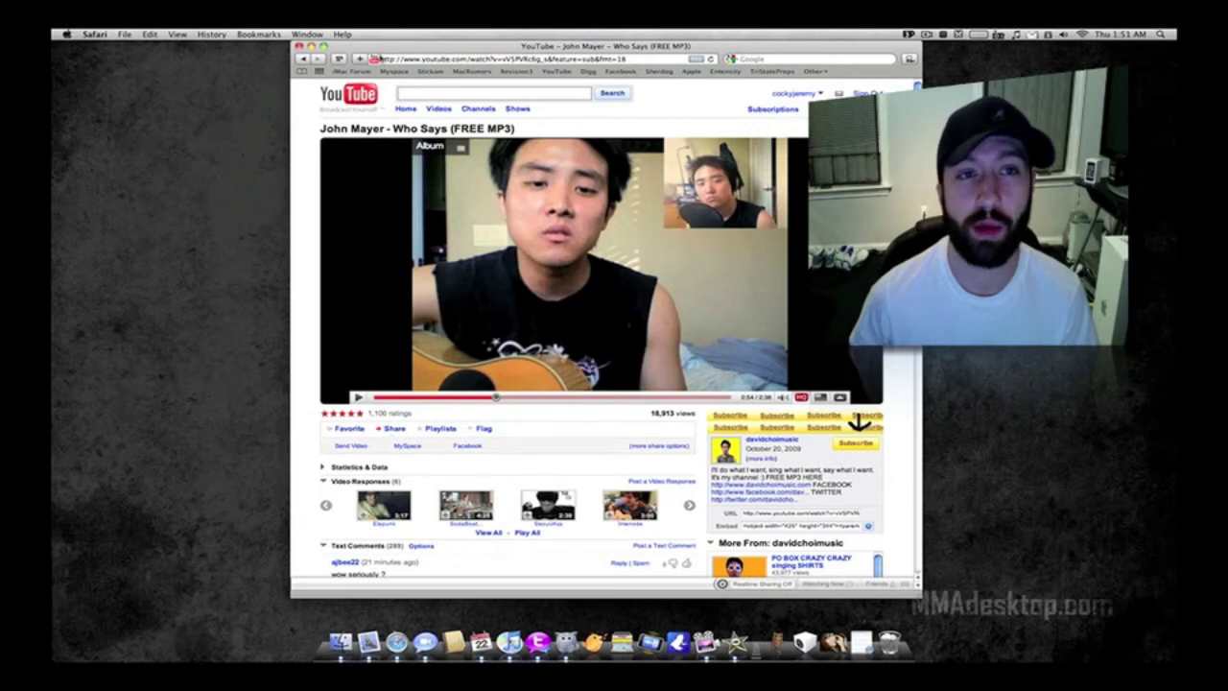
{"action": "left_click", "coordinate": [339, 60]}
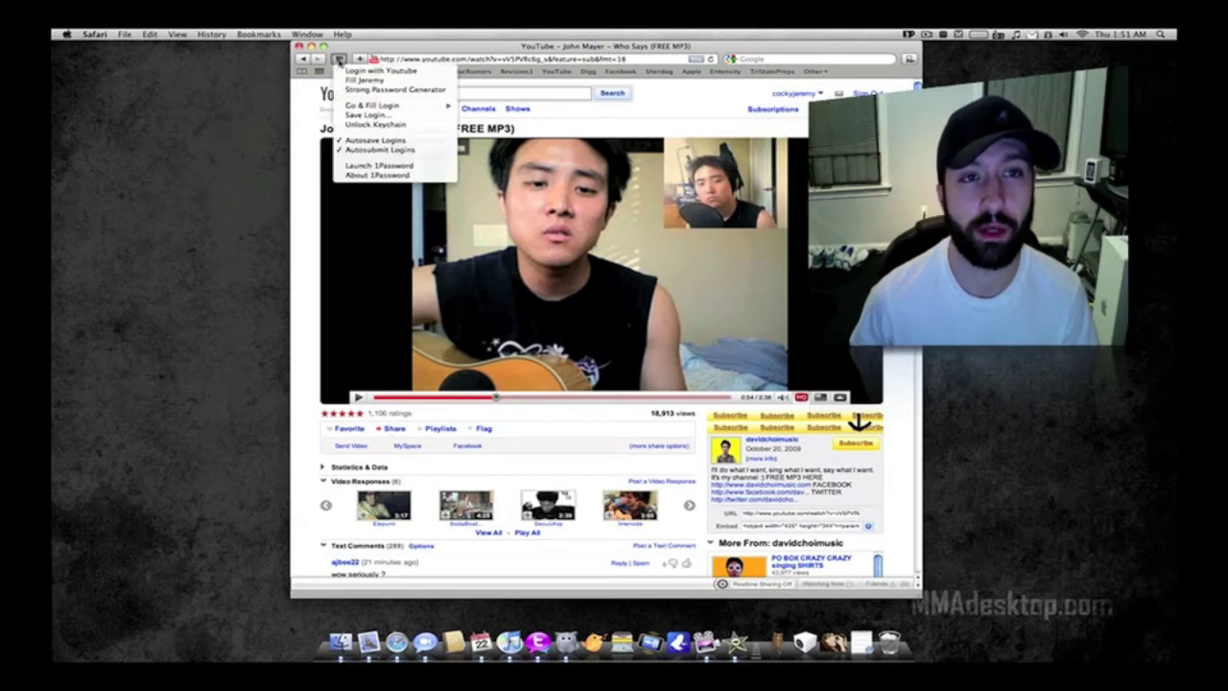
{"action": "left_click", "coordinate": [357, 53]}
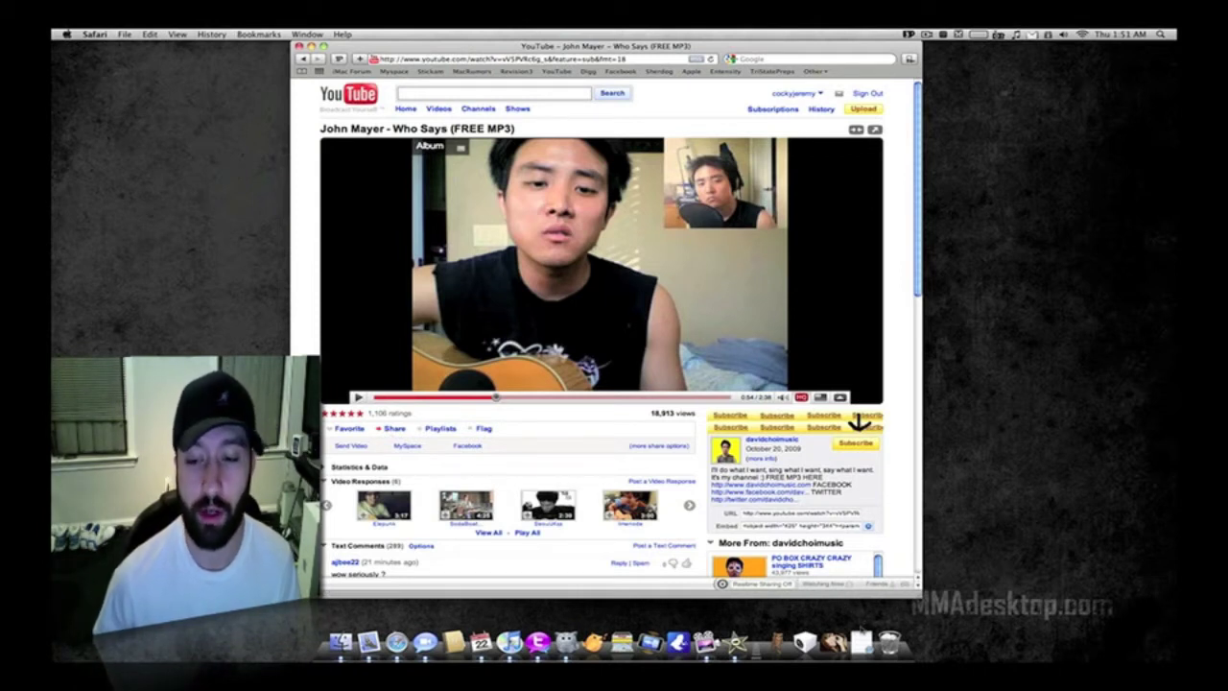
Bring up the CosmoPod downloads window and reveal the completed mp4 in Finder, then close Finder
{"action": "left_click", "coordinate": [860, 640]}
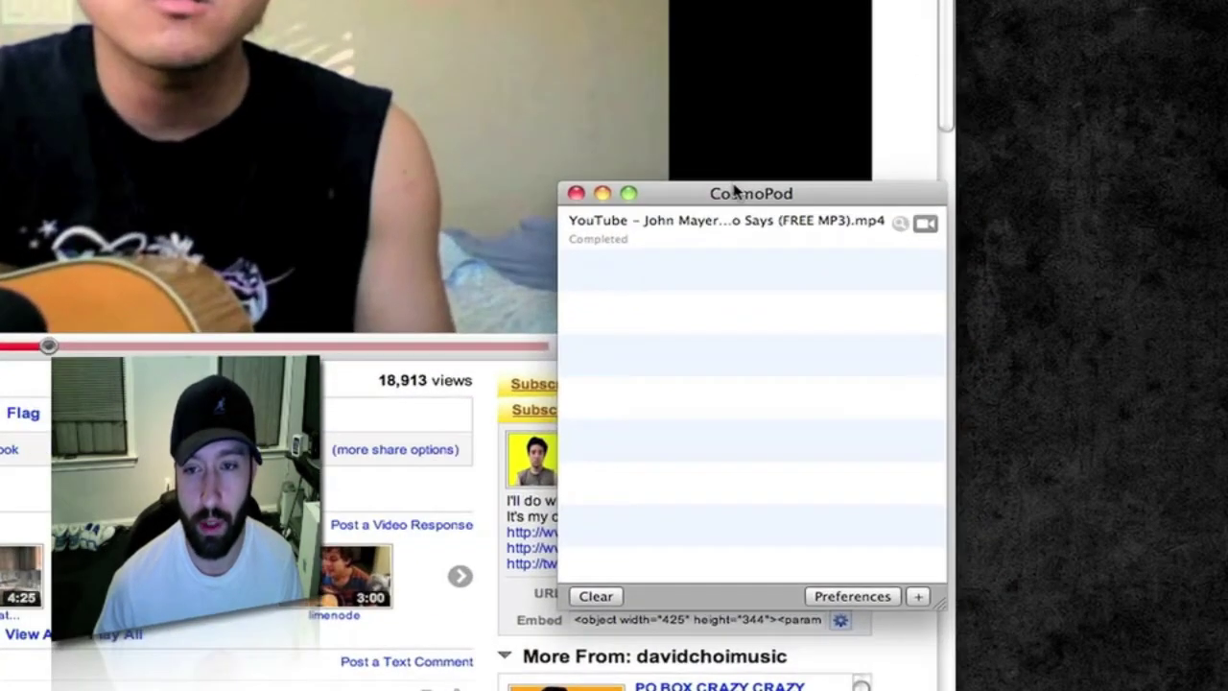
{"action": "mouse_move", "coordinate": [823, 324]}
{"action": "left_mouse_down"}
{"action": "mouse_move", "coordinate": [799, 303]}
{"action": "mouse_move", "coordinate": [811, 302]}
{"action": "left_mouse_up"}
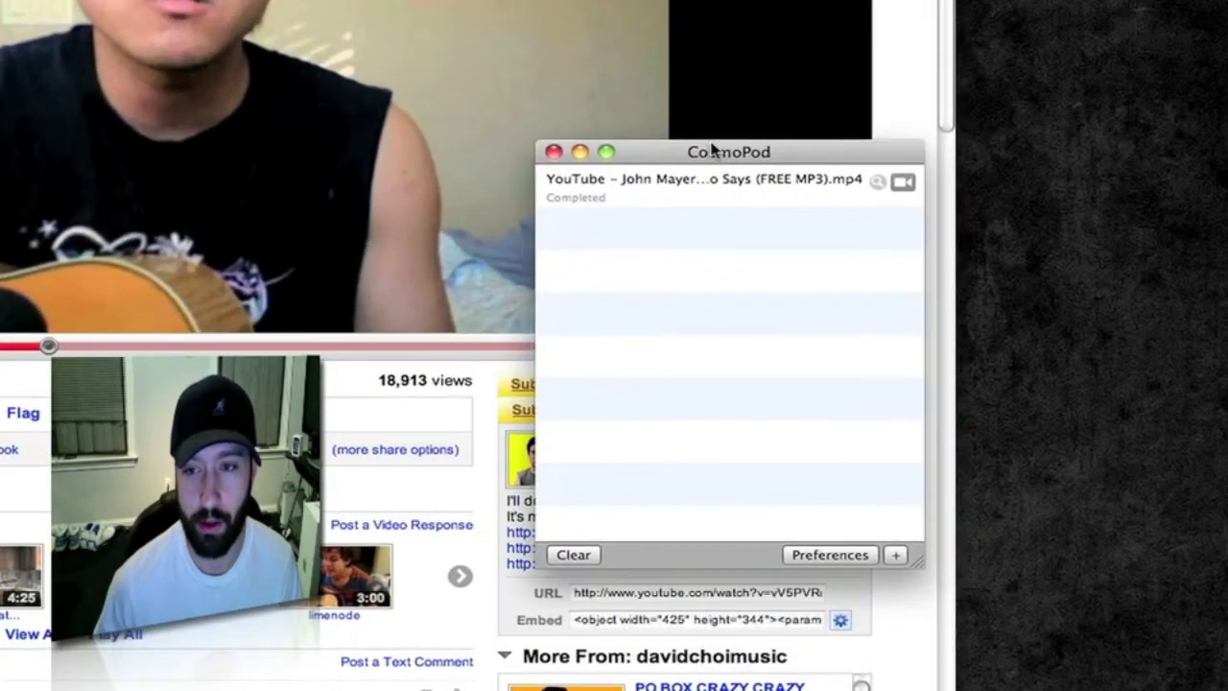
{"action": "left_click", "coordinate": [877, 183]}
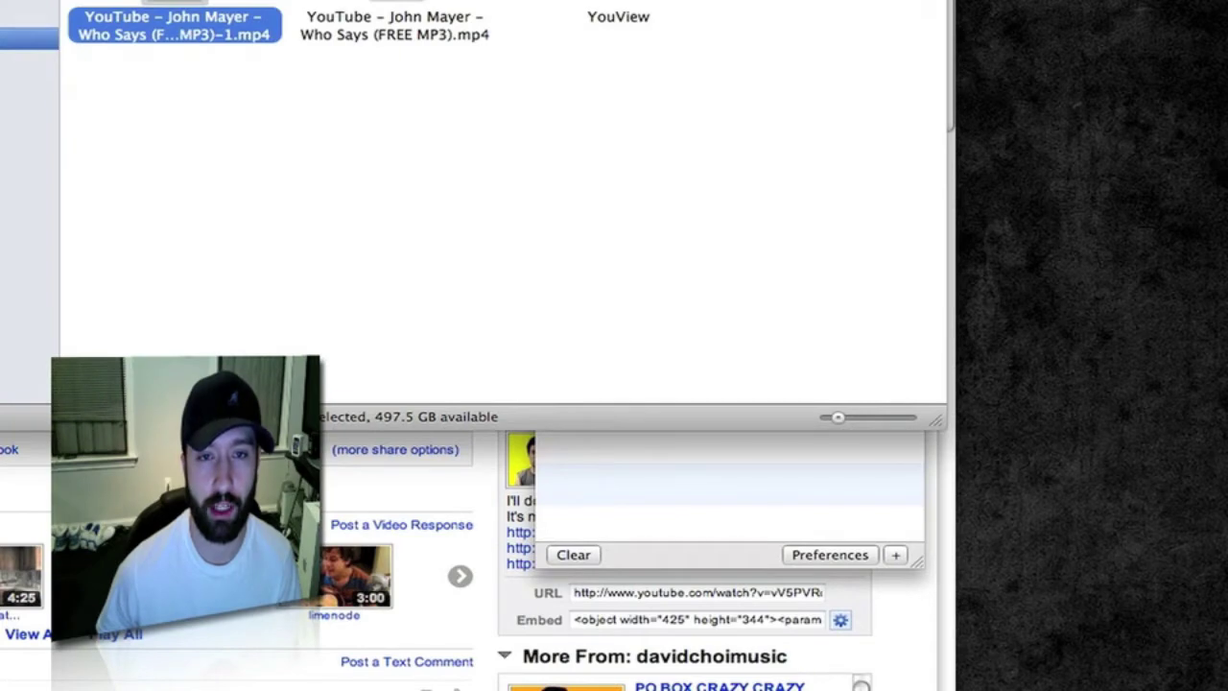
{"action": "key", "text": "super+w"}
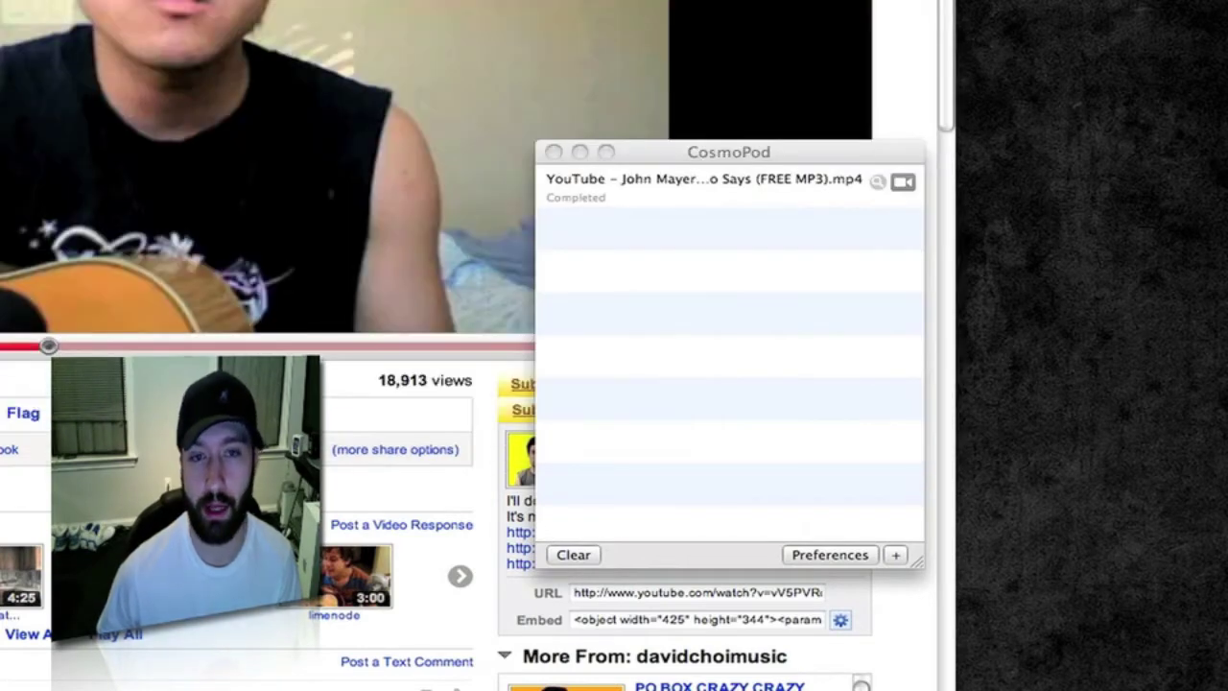
Play the downloaded 'Who Says (FREE MP3).mp4', skip to a later part, then close the player
{"action": "left_click", "coordinate": [901, 187]}
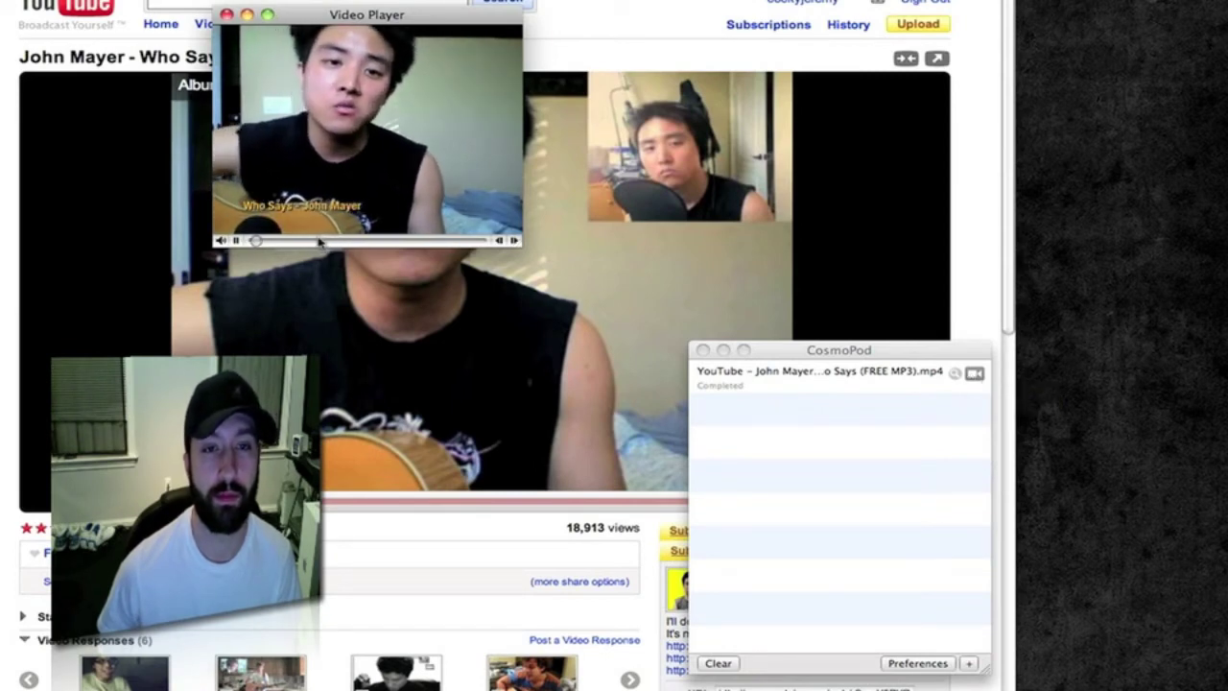
{"action": "left_click", "coordinate": [390, 241]}
{"action": "key", "text": "super+w"}
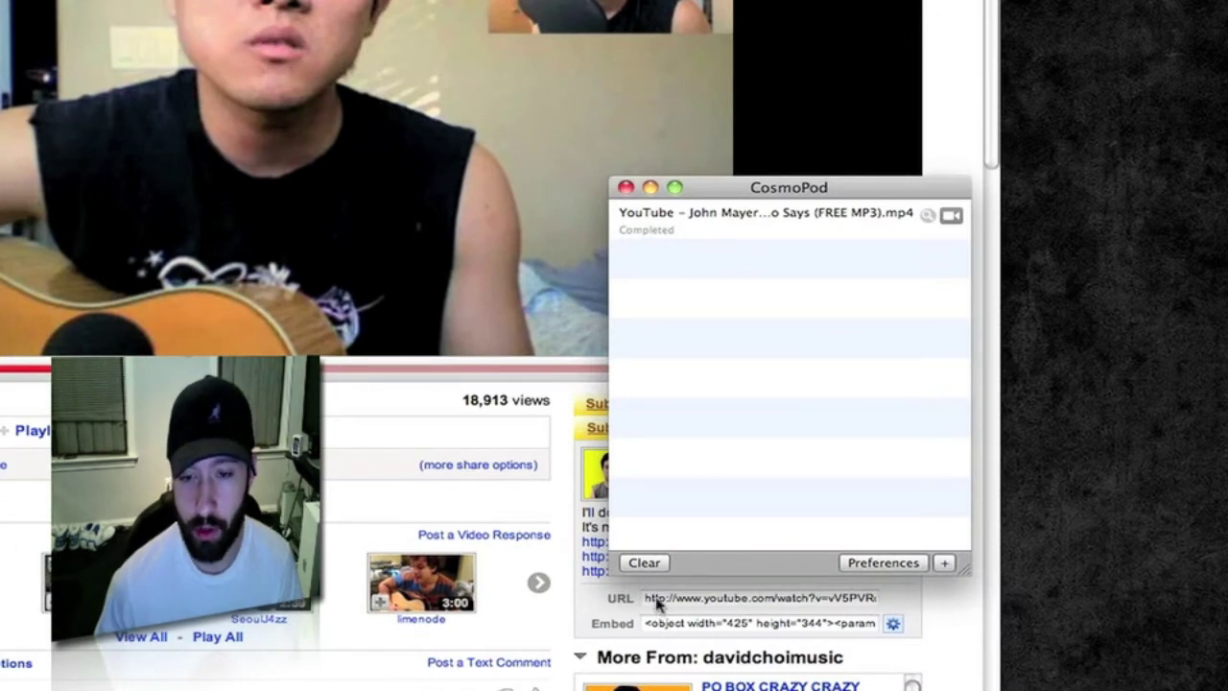
{"action": "left_click", "coordinate": [944, 564]}
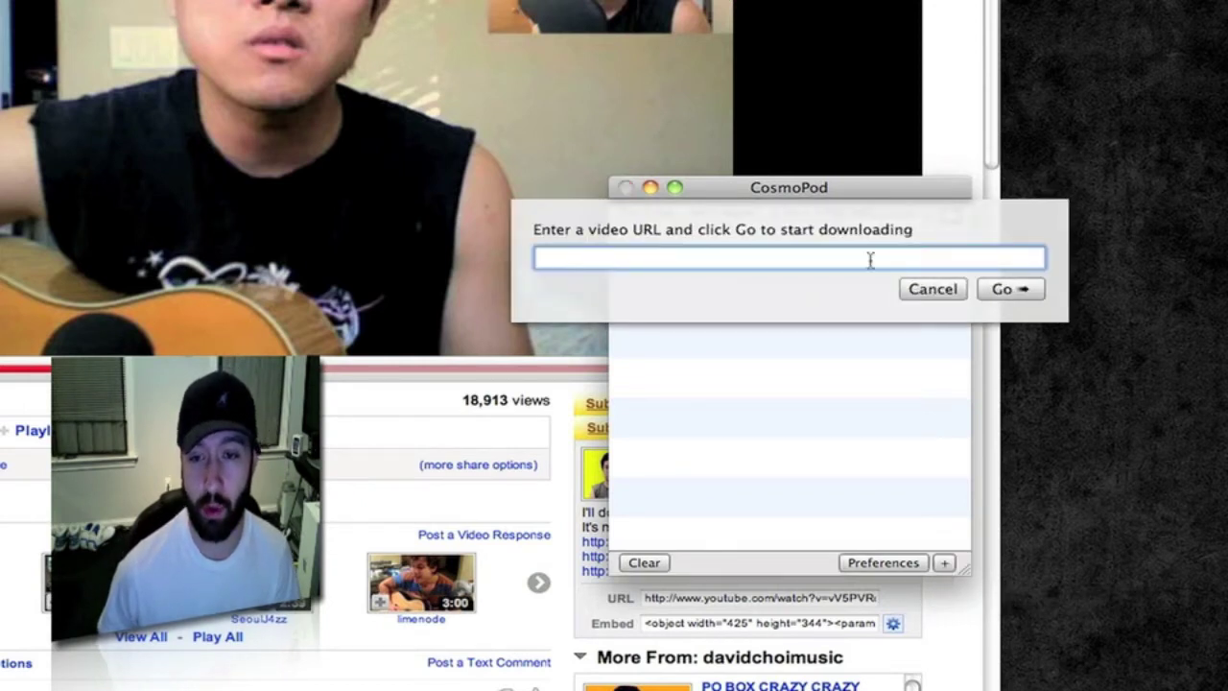
{"action": "left_click", "coordinate": [927, 290]}
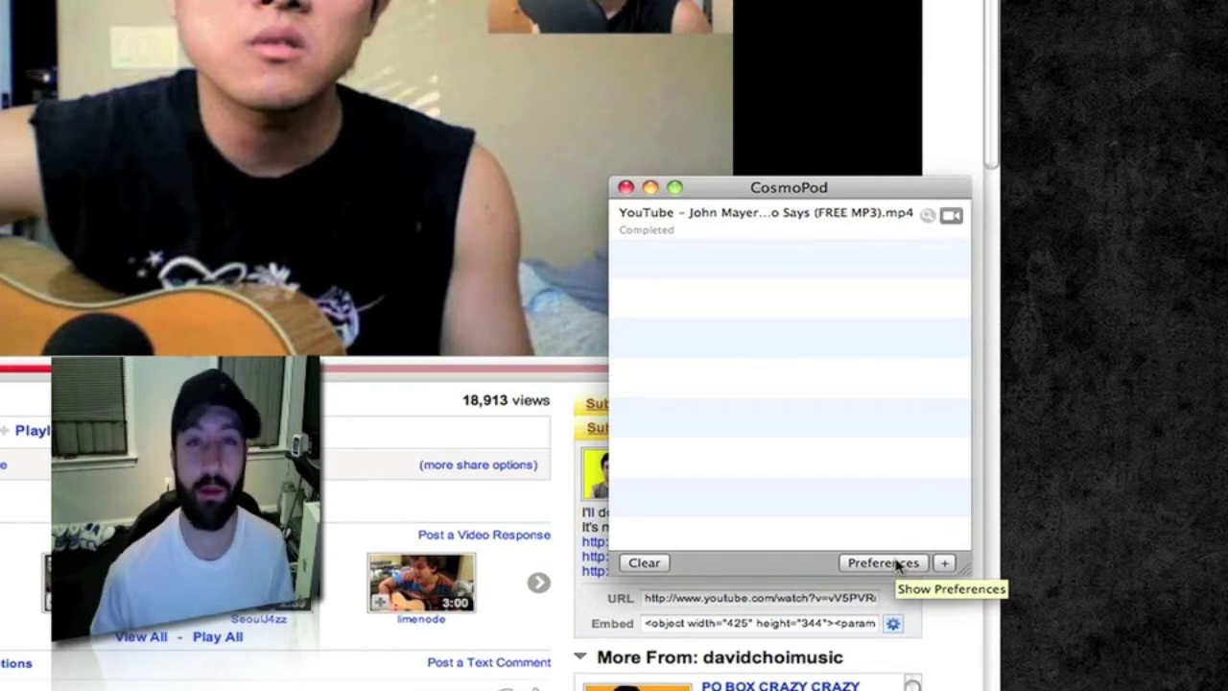
Open CosmoPod Preferences, keeping Downloads as save folder and 3 simultaneous downloads
{"action": "left_click", "coordinate": [897, 564]}
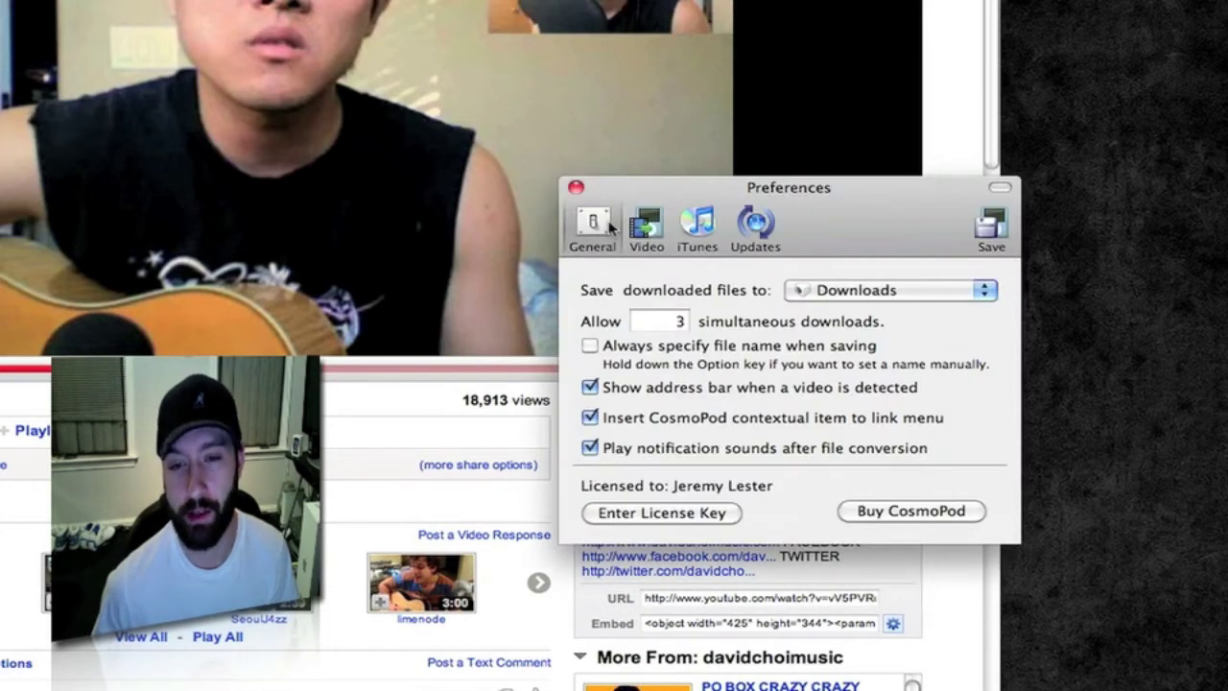
{"action": "left_click", "coordinate": [825, 292]}
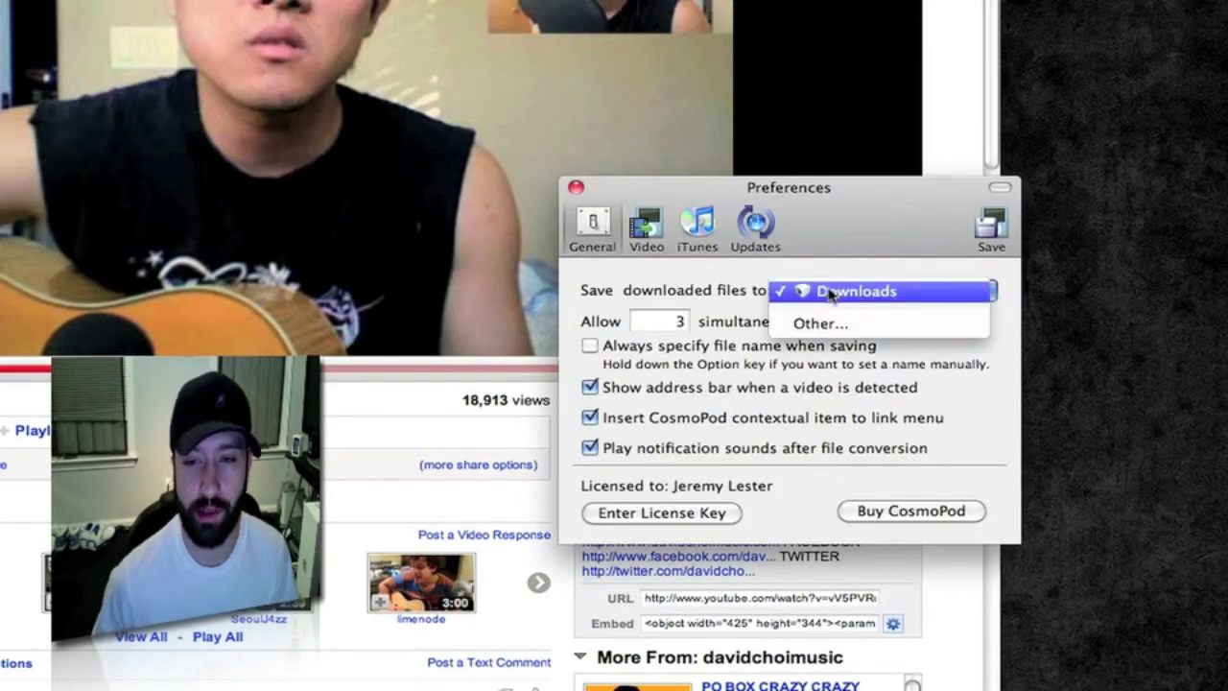
{"action": "left_click", "coordinate": [856, 292]}
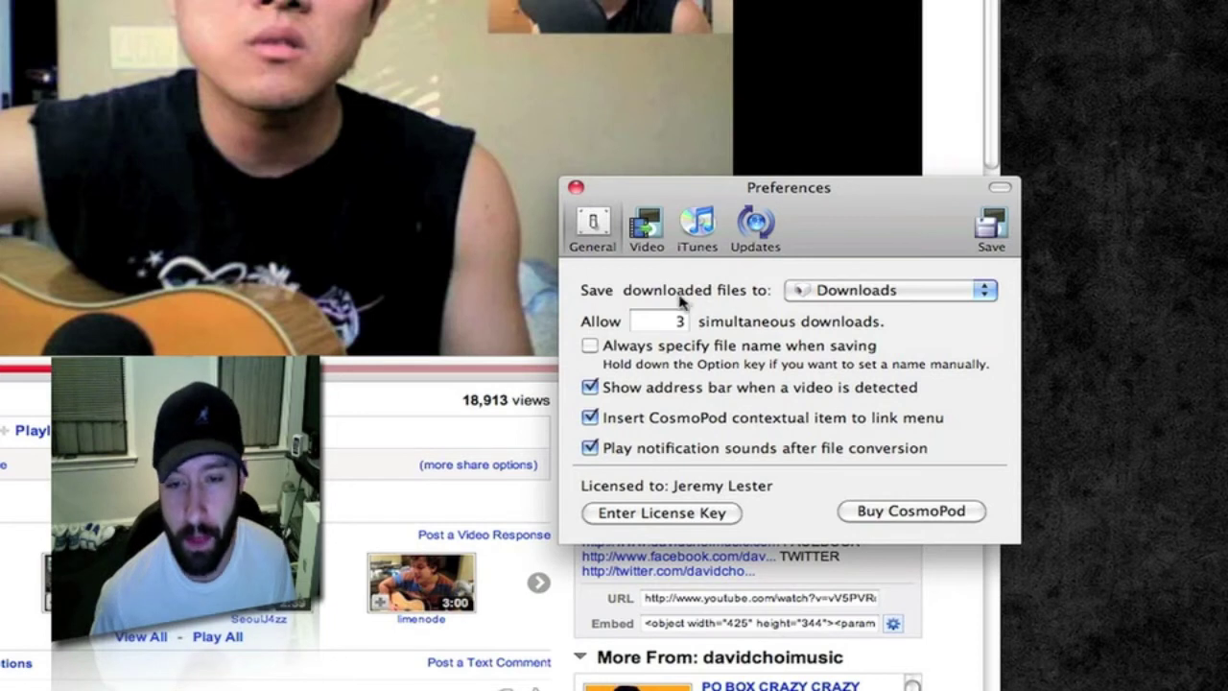
{"action": "left_click", "coordinate": [655, 320]}
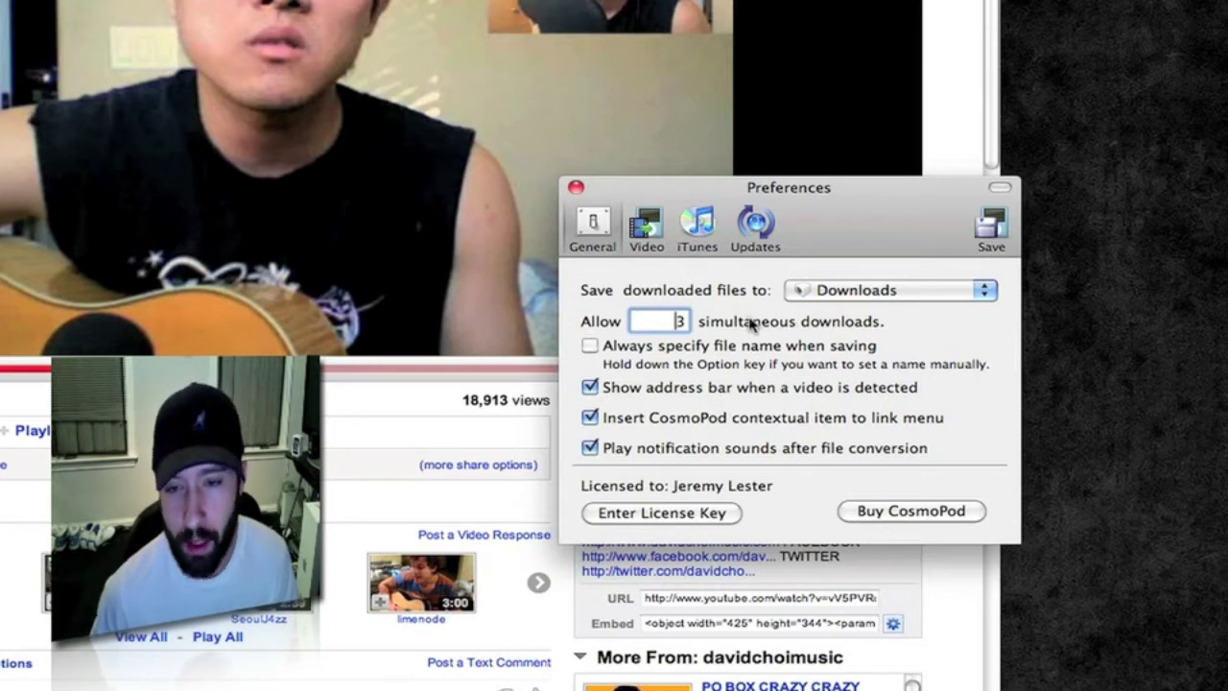
Toggle 'Always specify file name' on and back off, then view the Downloads stack
{"action": "left_click", "coordinate": [614, 353]}
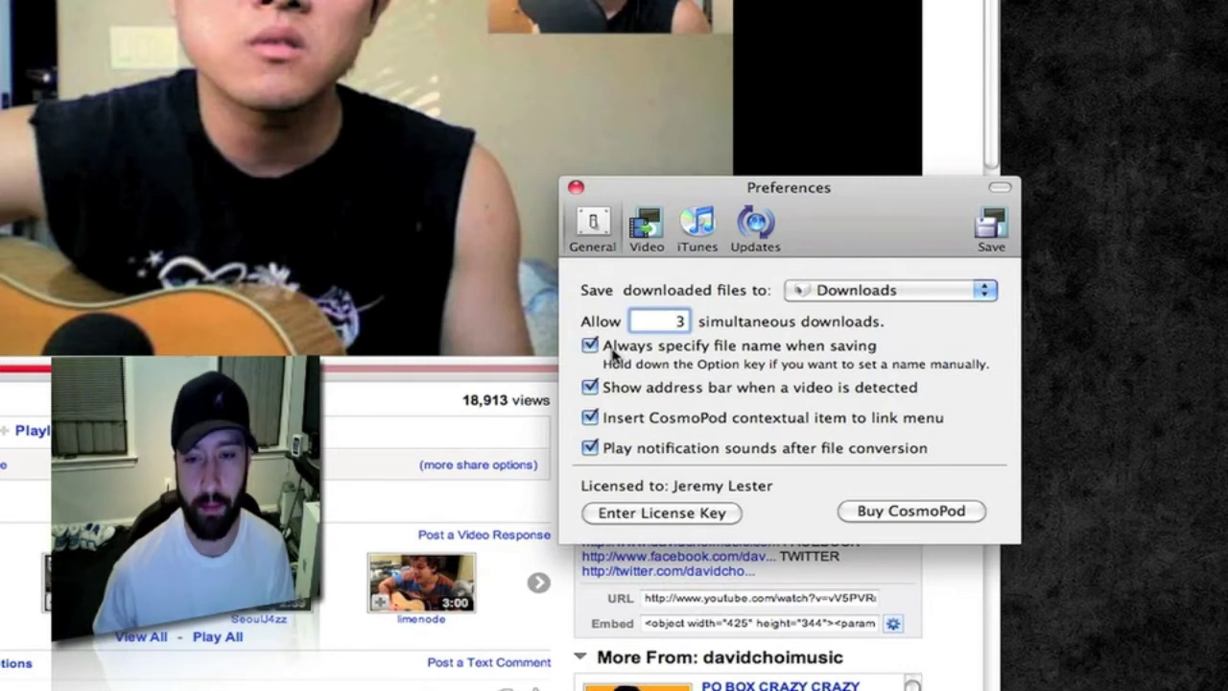
{"action": "left_click", "coordinate": [615, 353]}
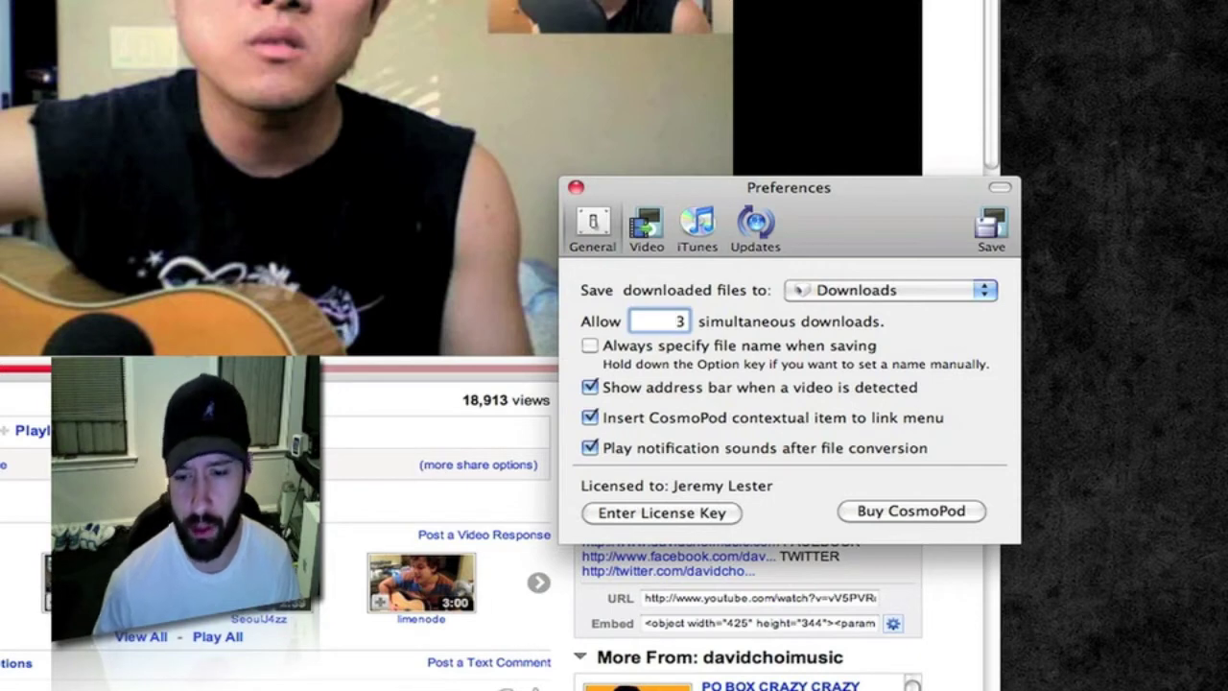
{"action": "left_click", "coordinate": [782, 685]}
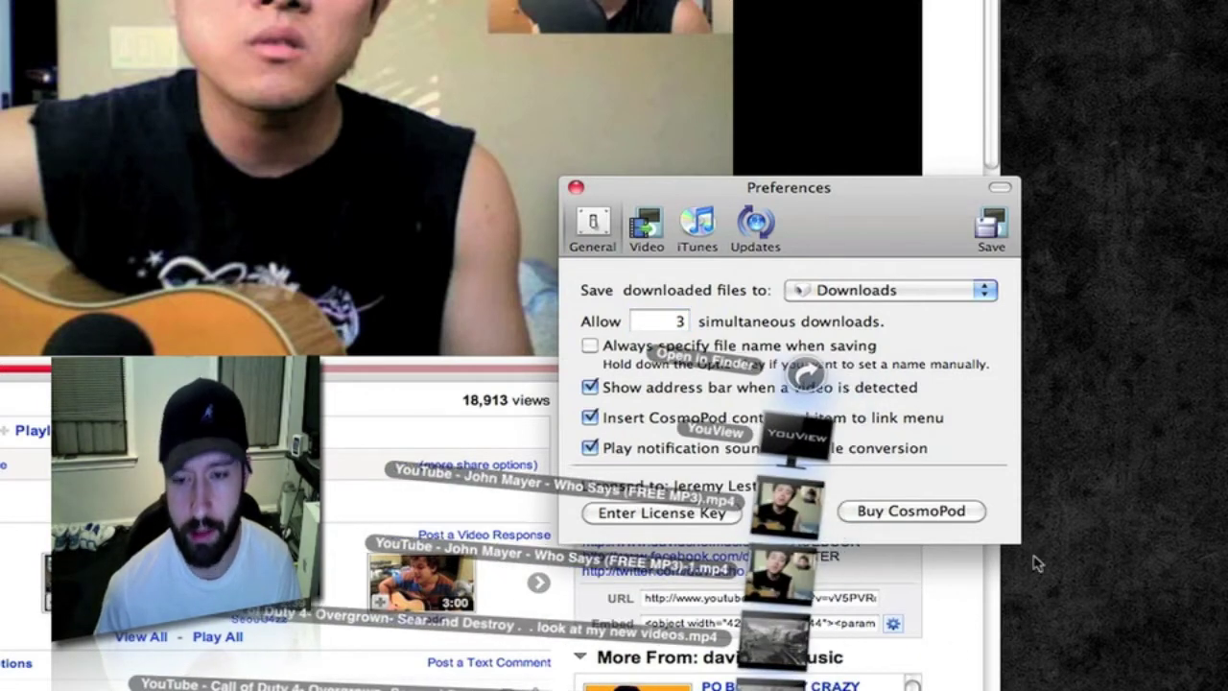
Dismiss the Downloads stack, start entering a licence key, and switch Preferences to Video
{"action": "left_click", "coordinate": [1138, 386]}
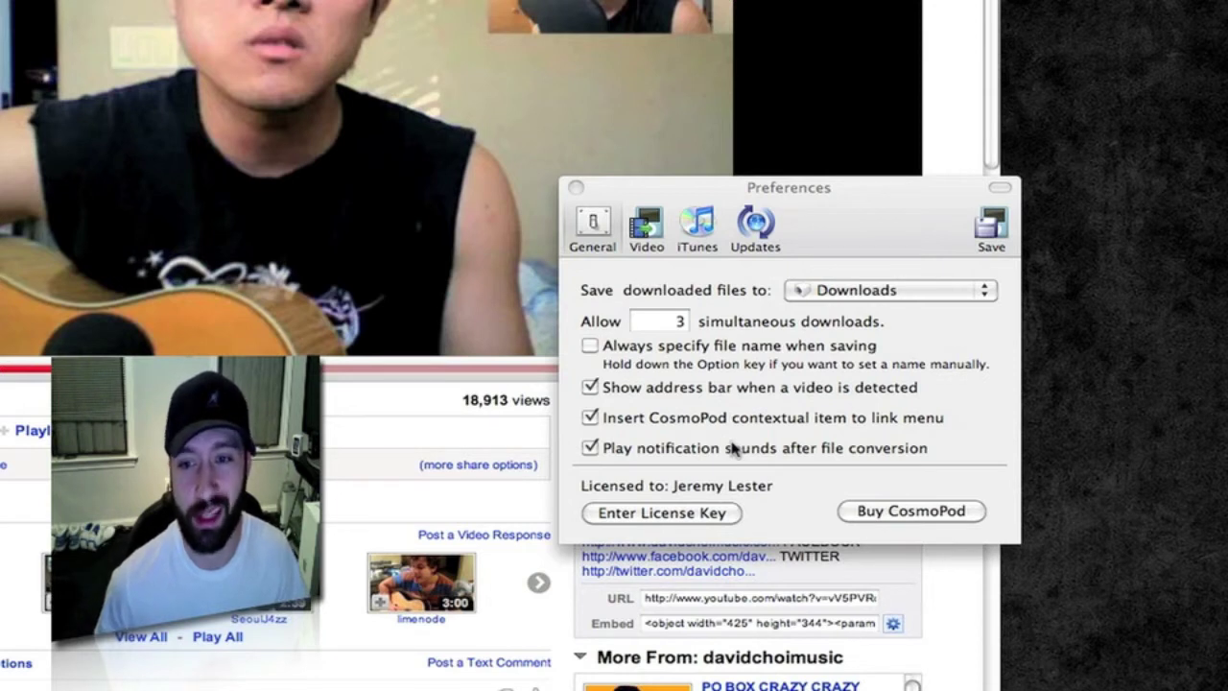
{"action": "left_click", "coordinate": [878, 518]}
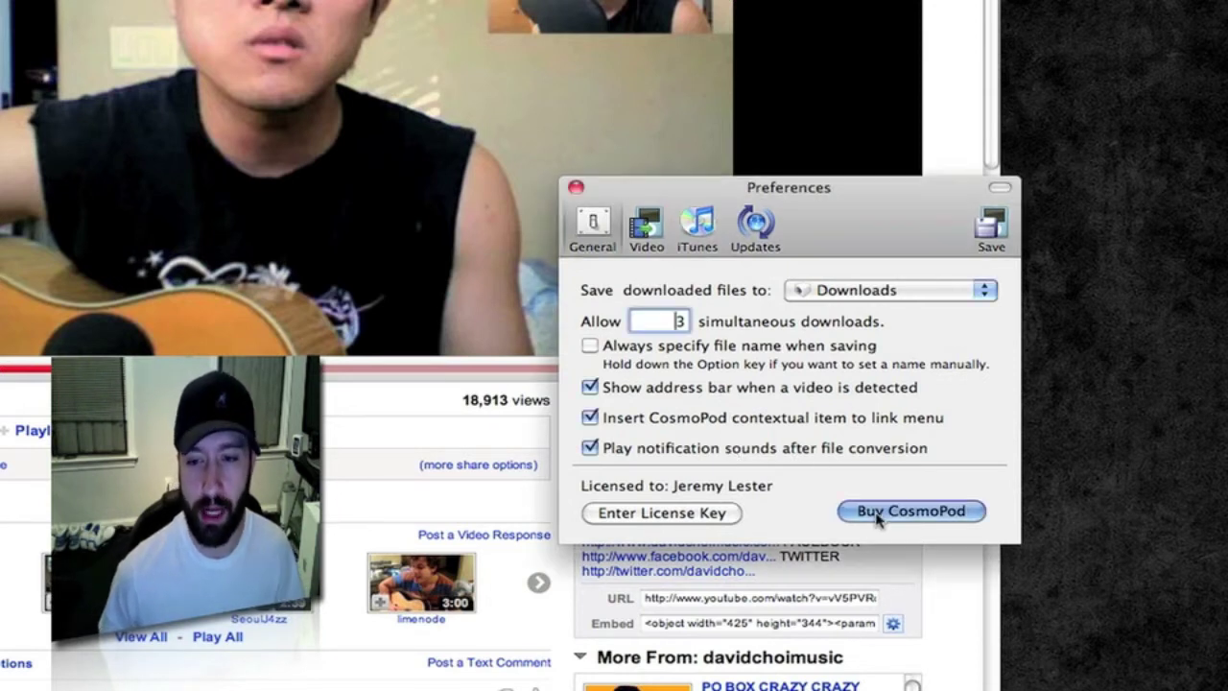
{"action": "left_click", "coordinate": [635, 514]}
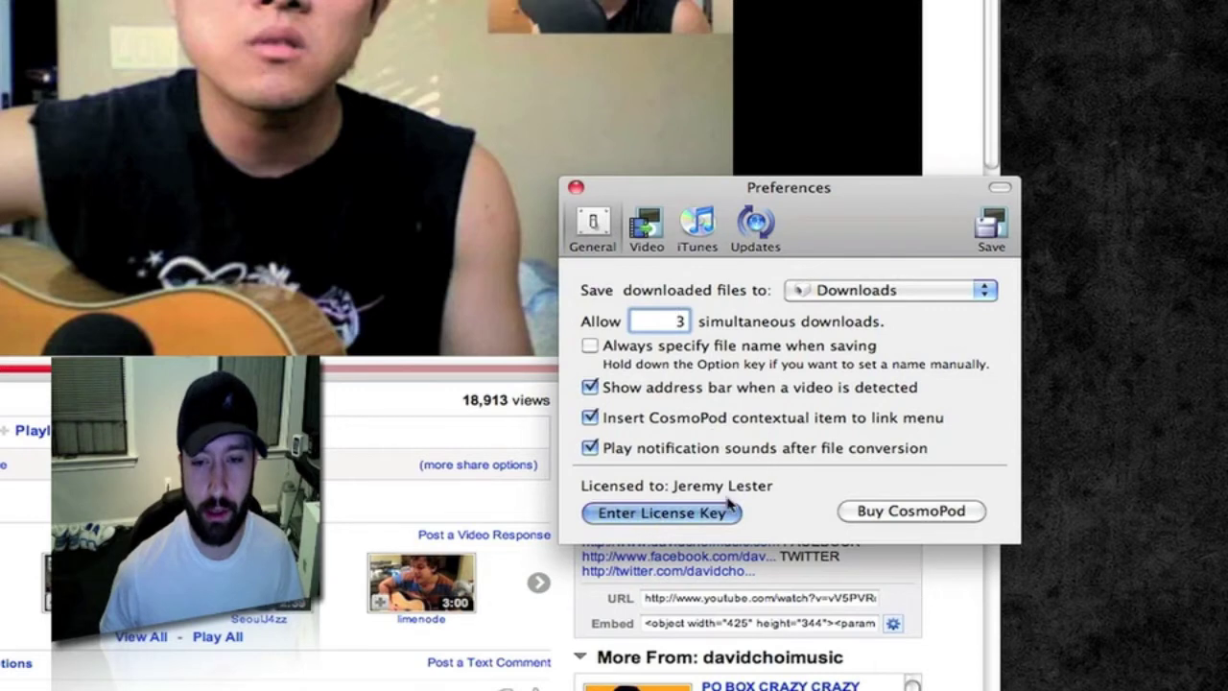
{"action": "left_click", "coordinate": [649, 221]}
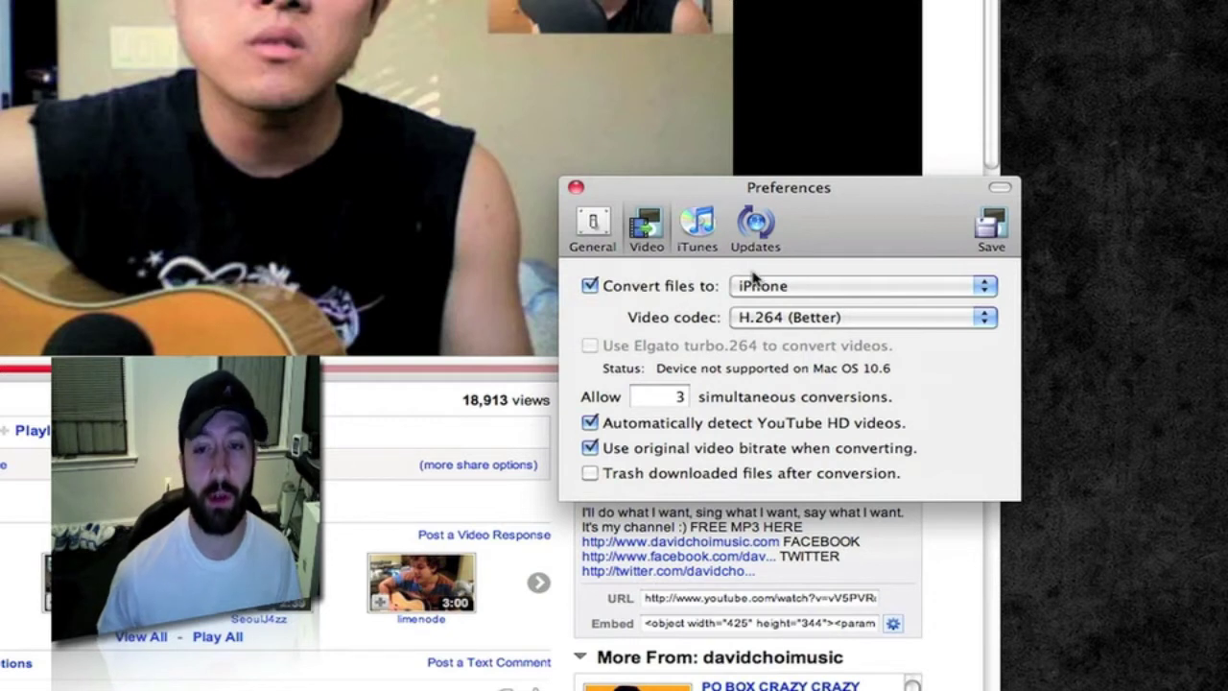
Review the conversion target and codec lists, keeping iPhone and H.264 (Better)
{"action": "left_click", "coordinate": [861, 287]}
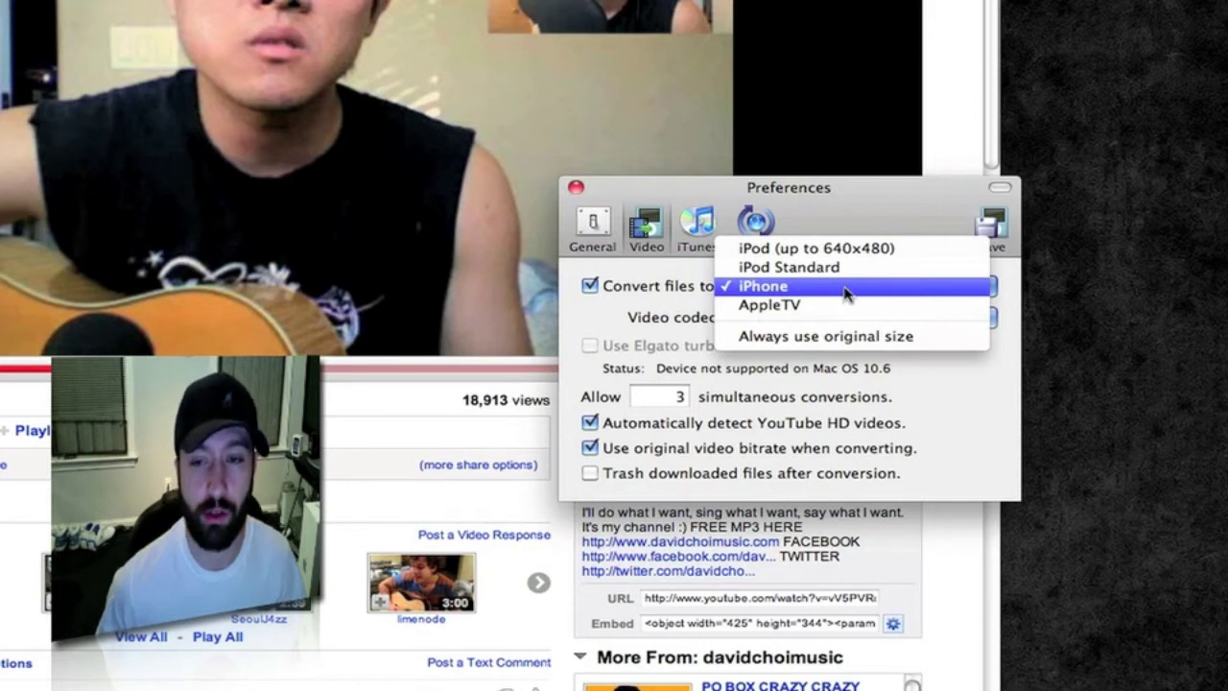
{"action": "left_click", "coordinate": [877, 214]}
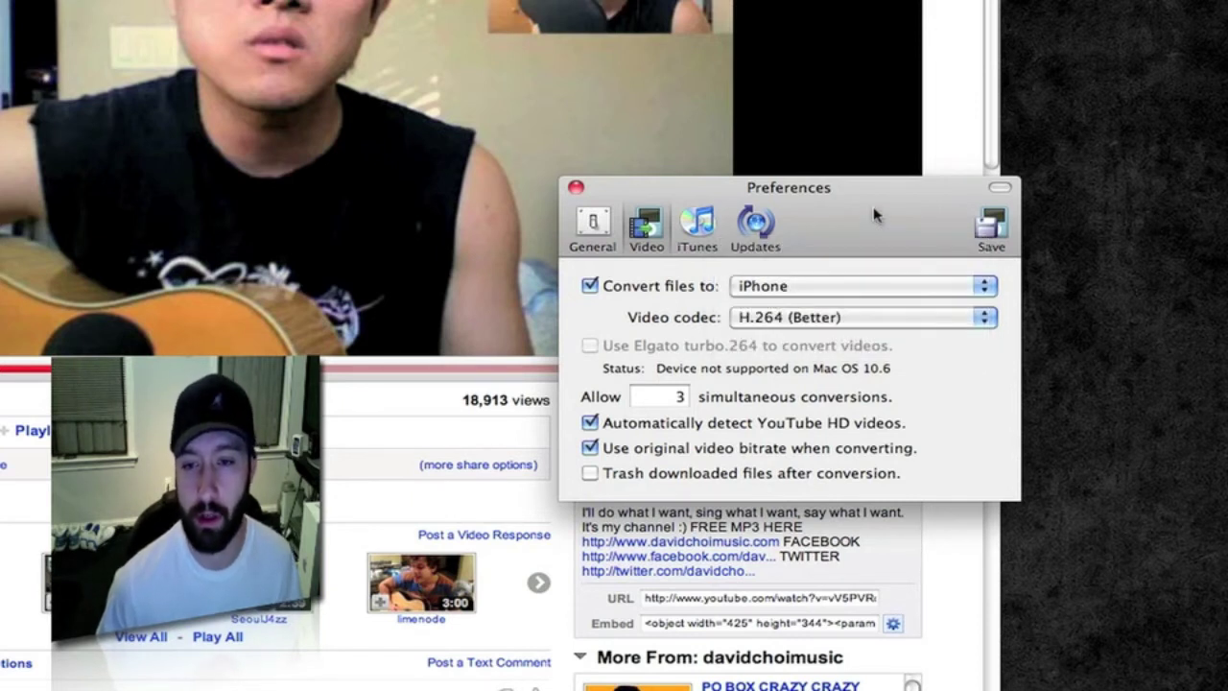
{"action": "left_click", "coordinate": [861, 319]}
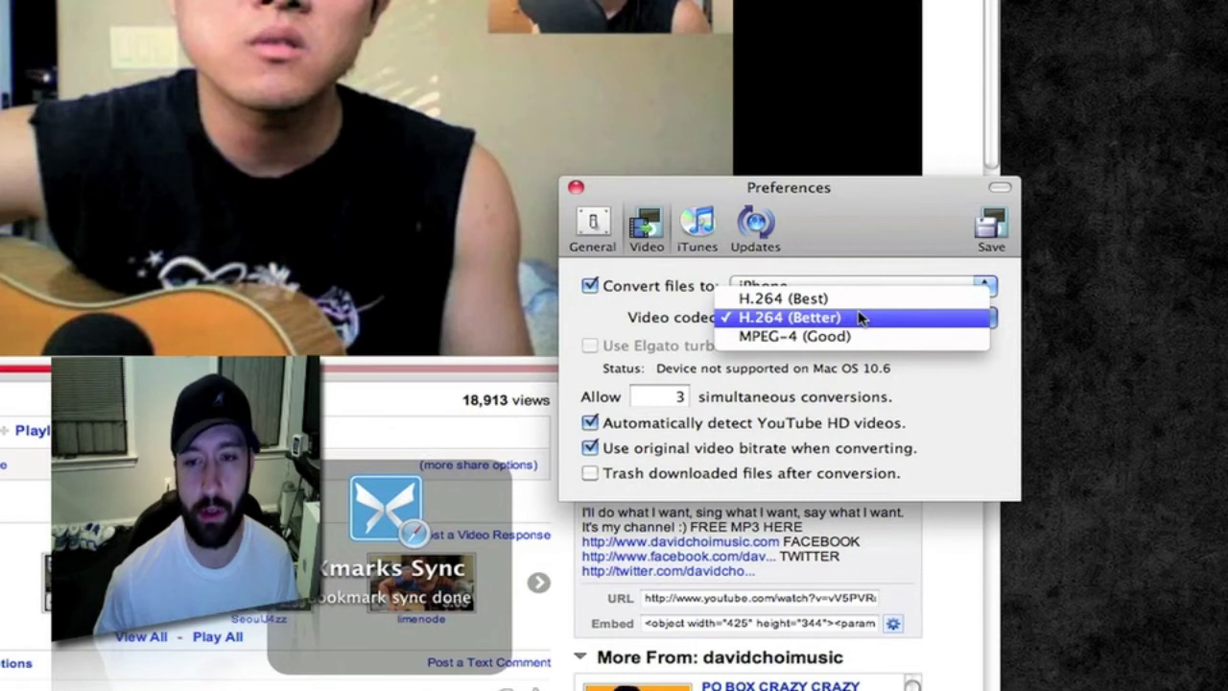
{"action": "left_click", "coordinate": [879, 223]}
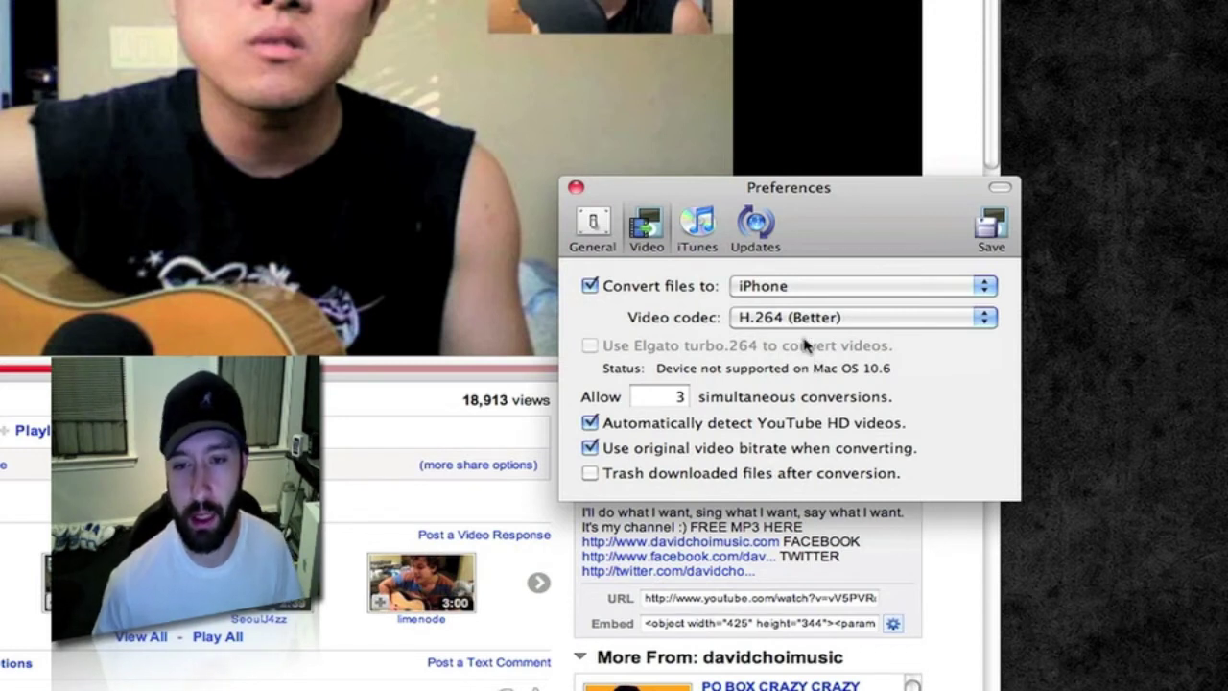
Check the simultaneous conversions count, toggle 'Trash downloaded files' on and off, then view iTunes settings
{"action": "left_click", "coordinate": [667, 395]}
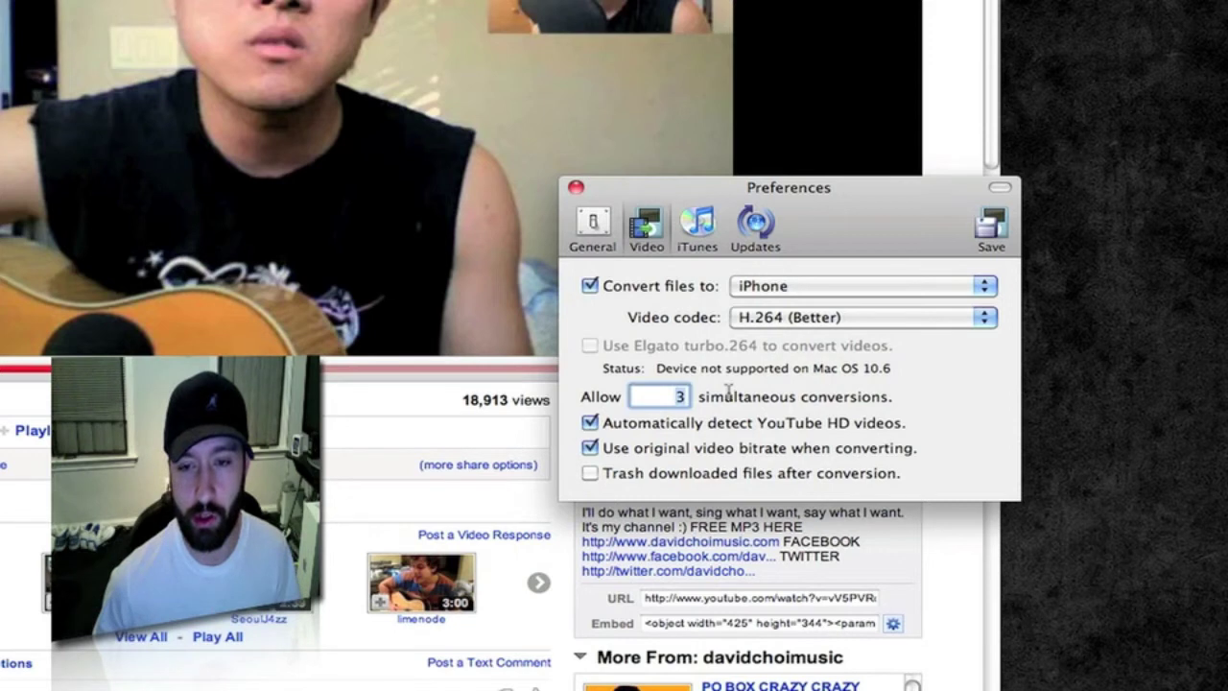
{"action": "left_click", "coordinate": [640, 398]}
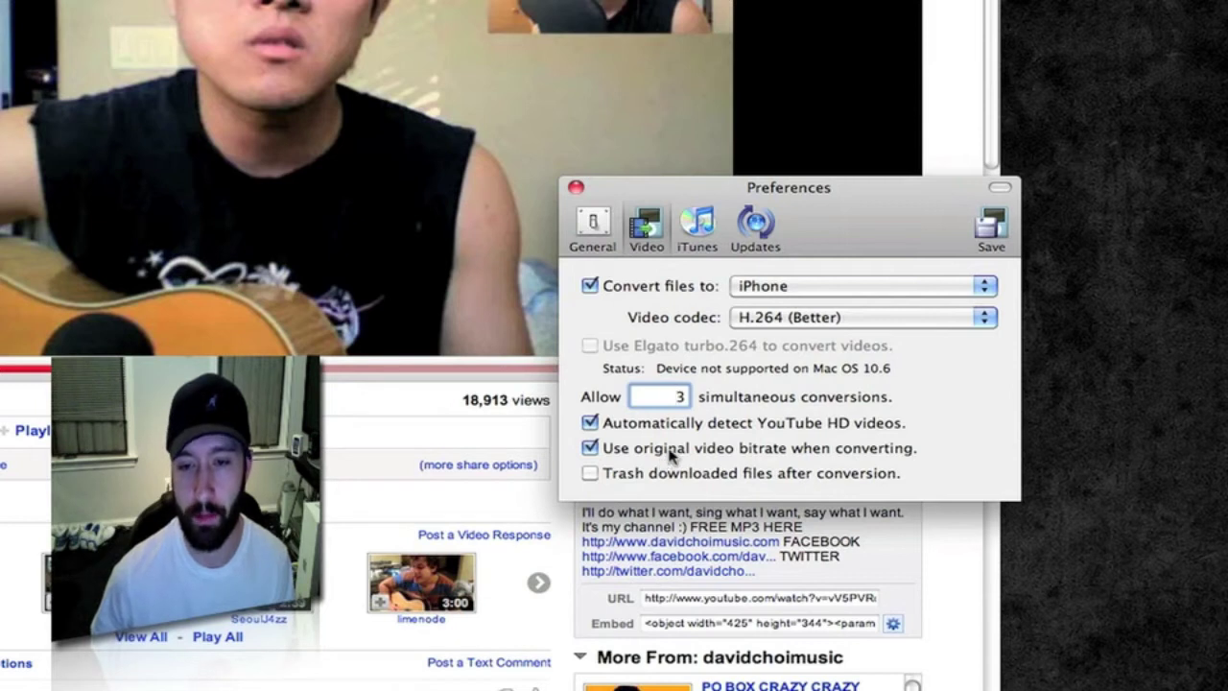
{"action": "left_click", "coordinate": [620, 476]}
{"action": "left_click", "coordinate": [641, 485]}
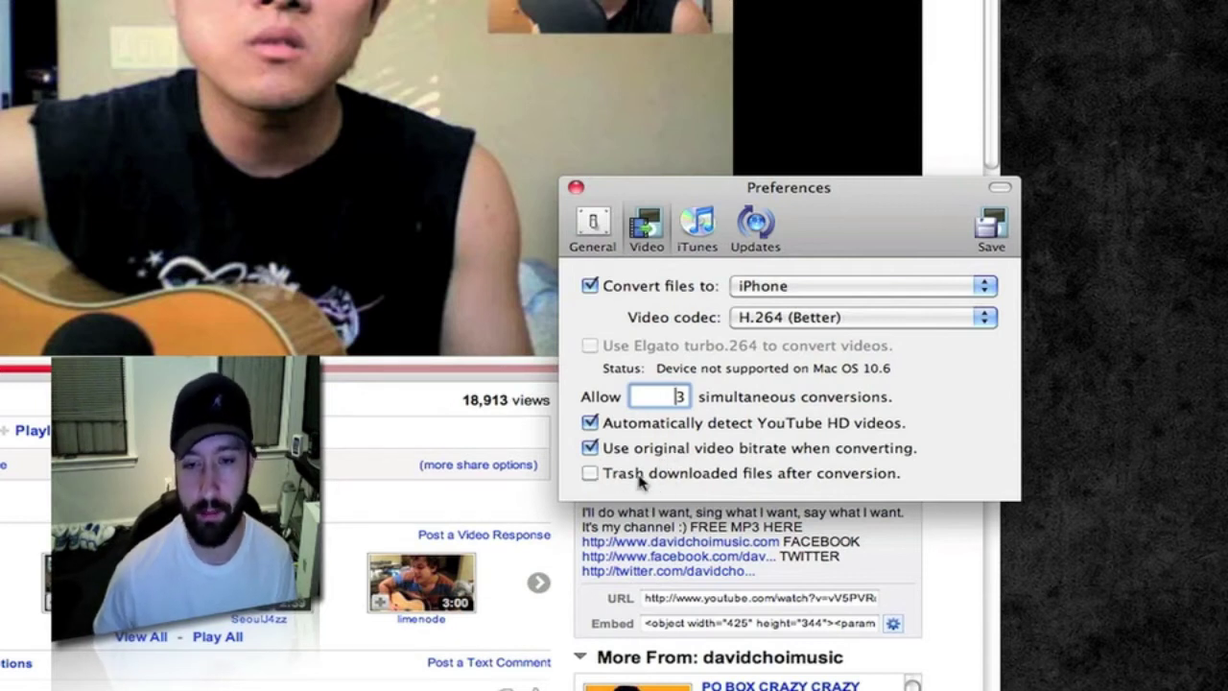
{"action": "left_click", "coordinate": [699, 233]}
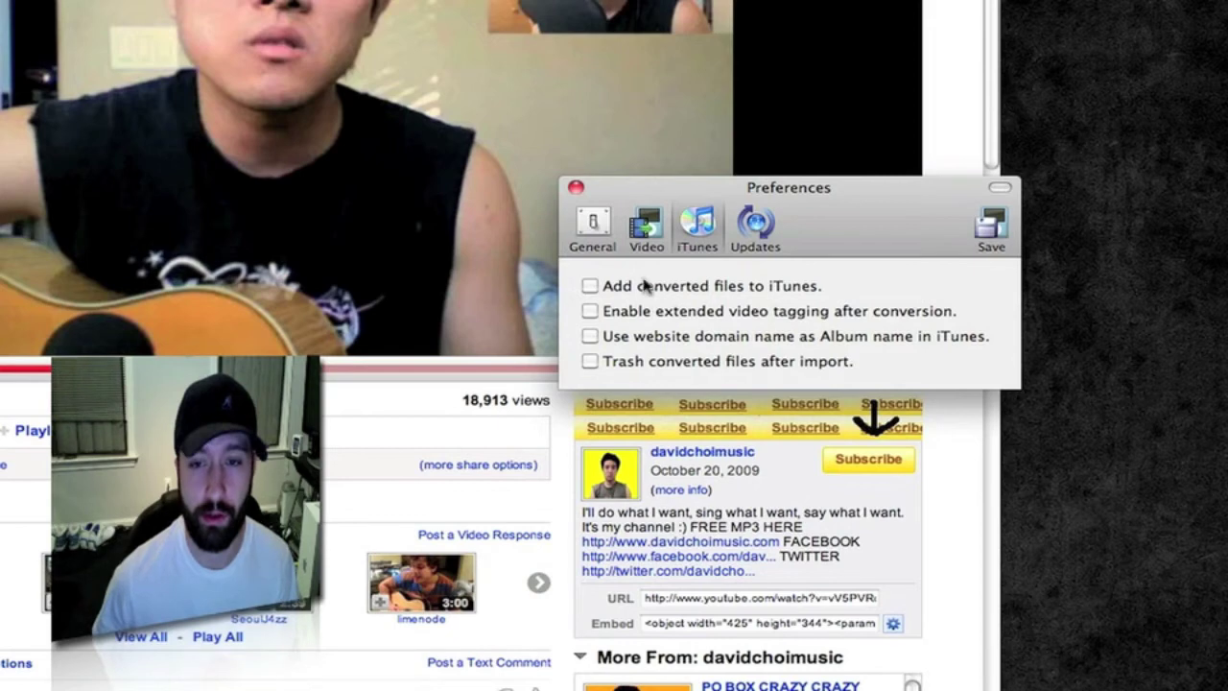
Flip between the Video and iTunes panes, then show Updates with automatic checking for version 4.0
{"action": "left_click", "coordinate": [647, 230]}
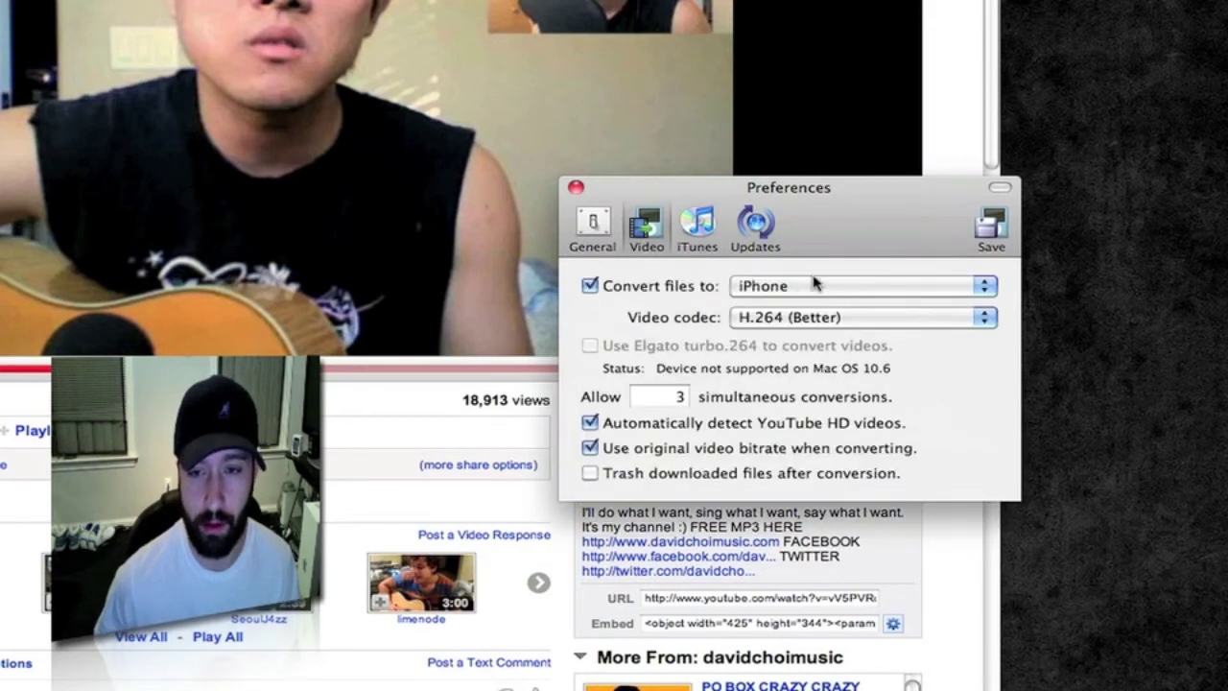
{"action": "left_click", "coordinate": [695, 235]}
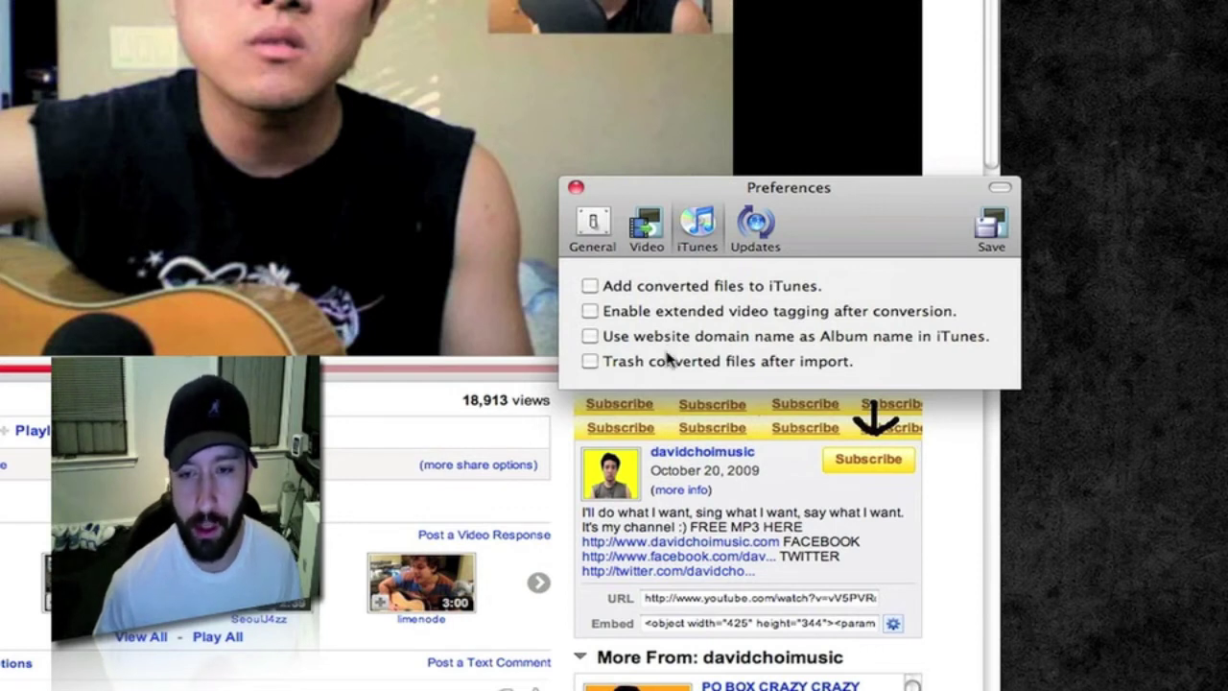
{"action": "left_click", "coordinate": [756, 223]}
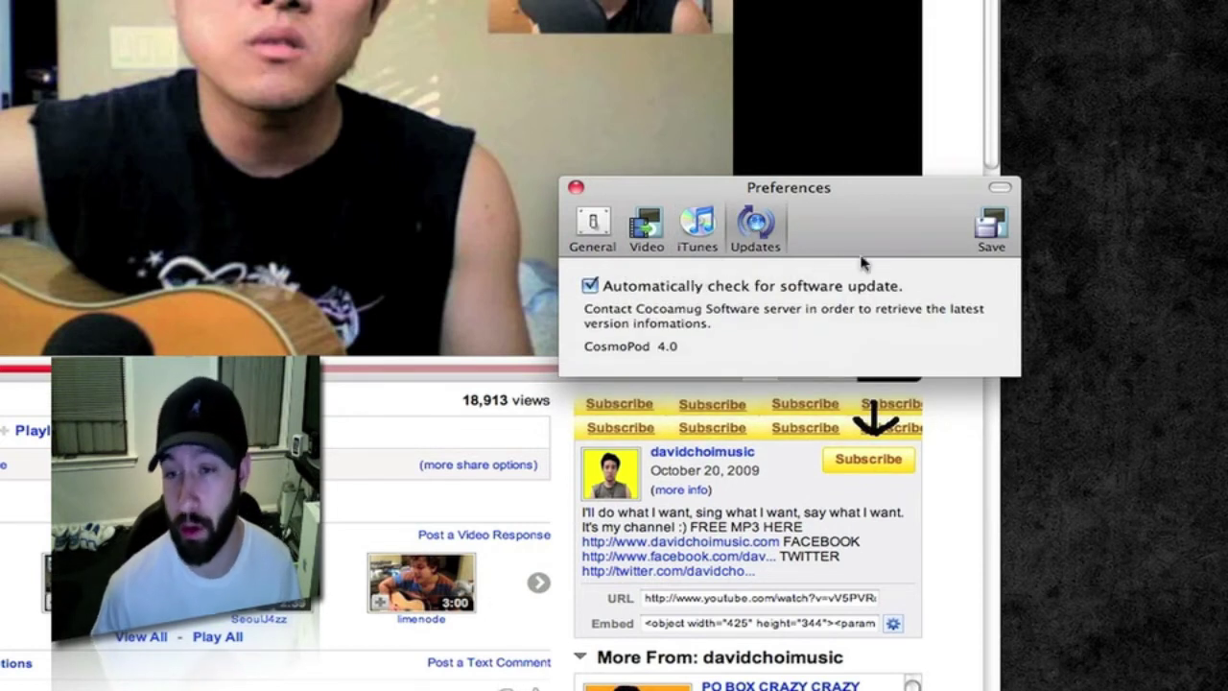
Save the preferences, clear the finished MP4 from the download list, and close CosmoPod's window
{"action": "left_click", "coordinate": [988, 224]}
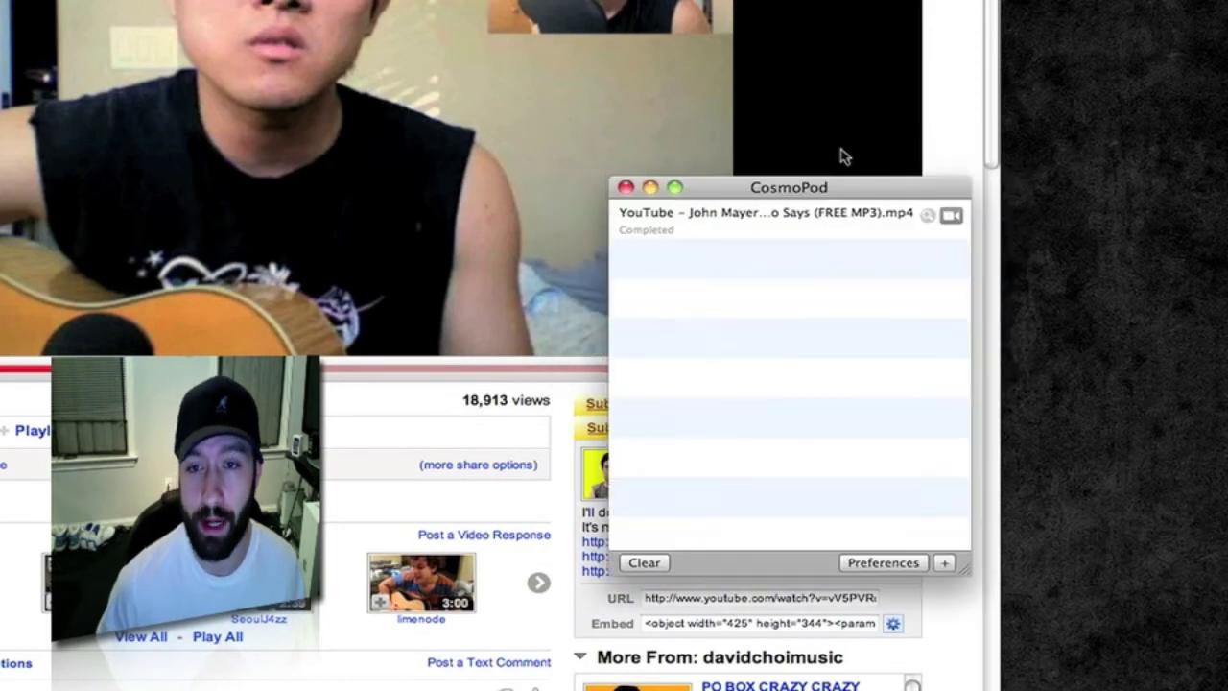
{"action": "left_click", "coordinate": [661, 565]}
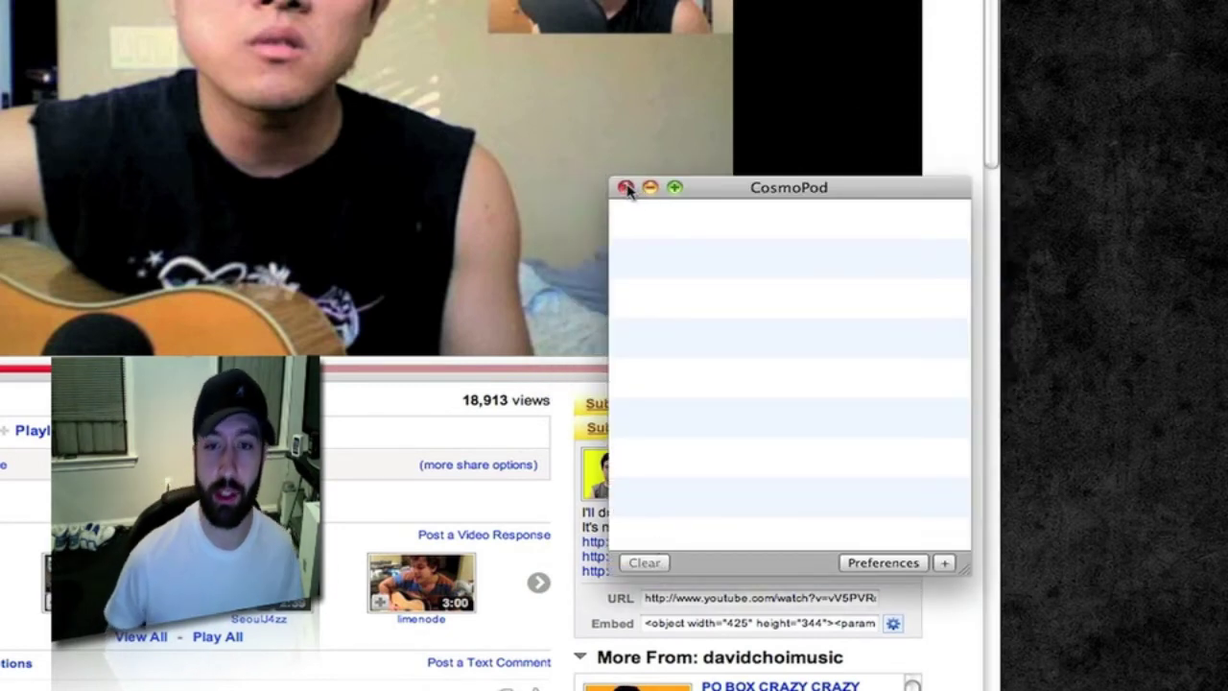
{"action": "left_click", "coordinate": [626, 187]}
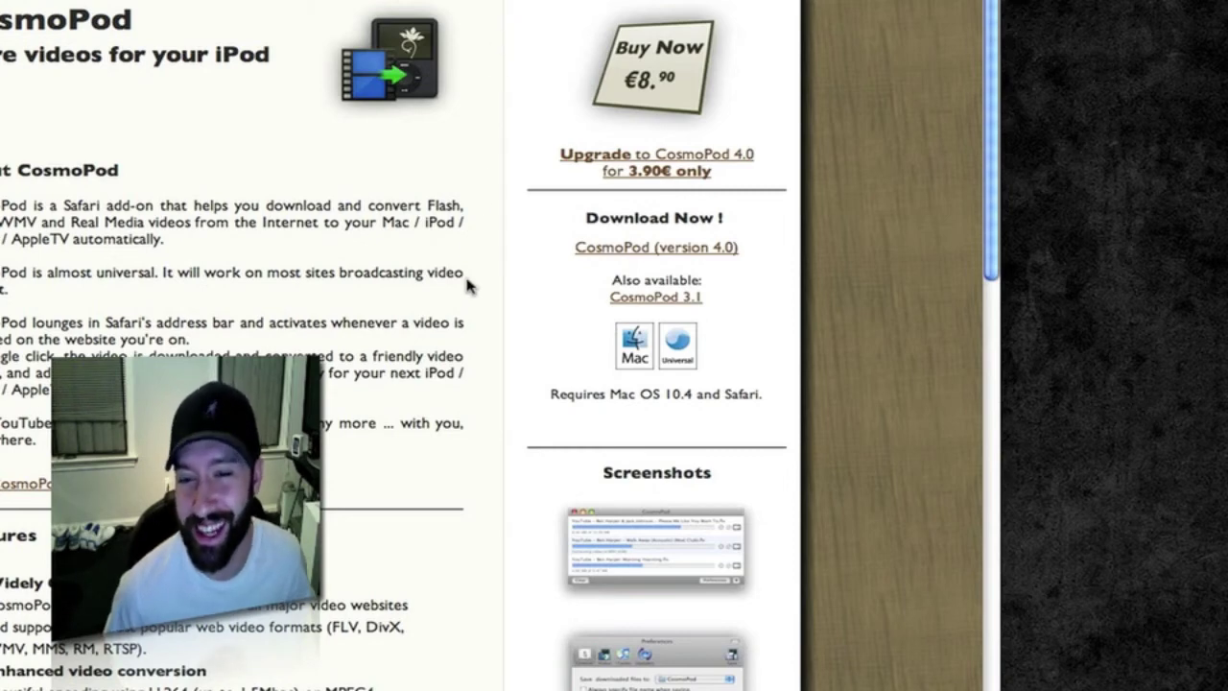
{"action": "scroll", "coordinate": [467, 282], "scroll_direction": "down", "scroll_amount": 5}
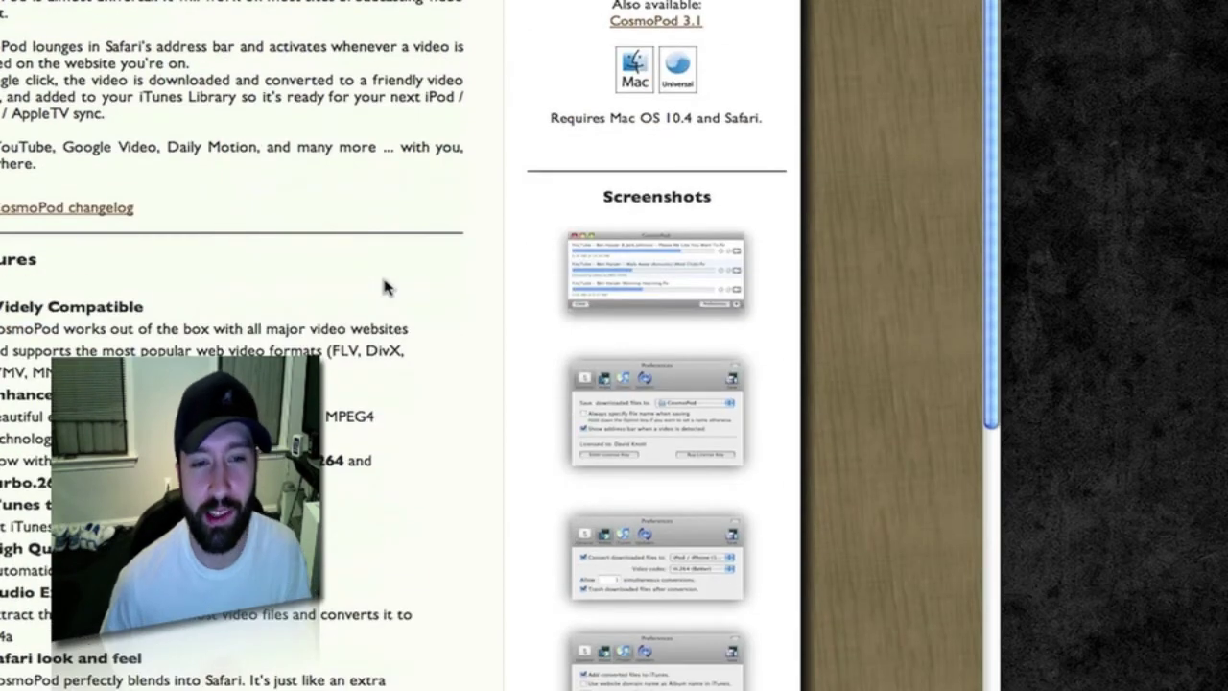
{"action": "scroll", "coordinate": [384, 286], "scroll_direction": "up", "scroll_amount": 3}
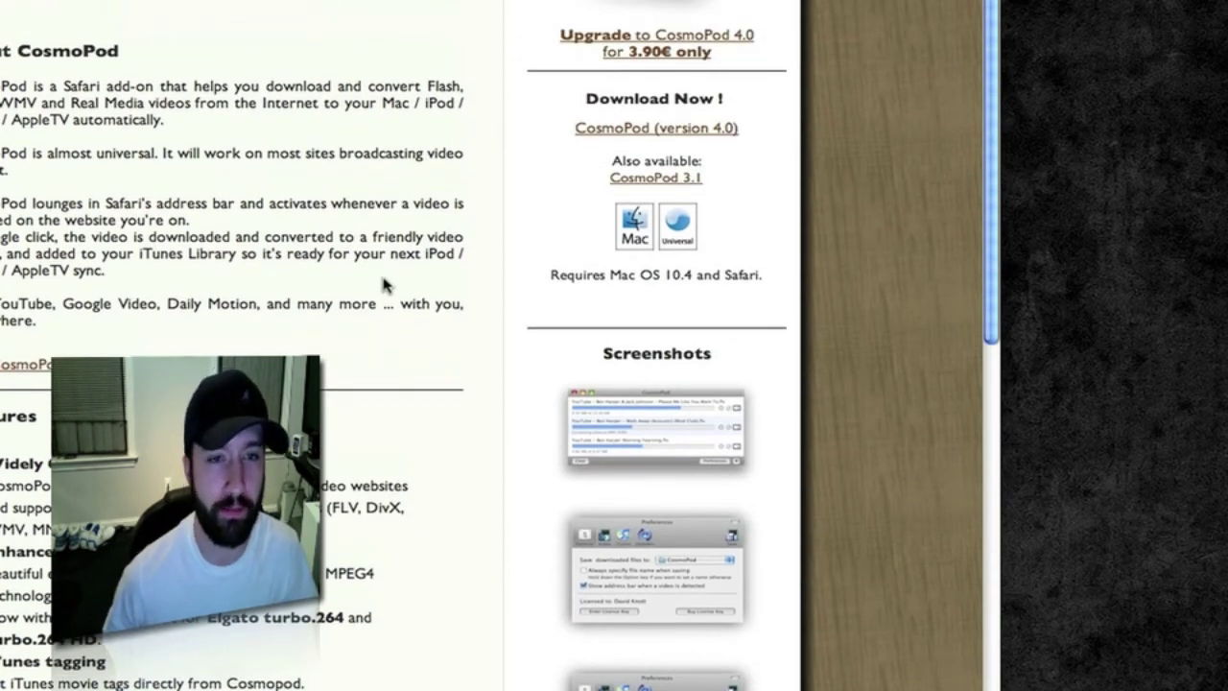
{"action": "scroll", "coordinate": [384, 283], "scroll_direction": "up", "scroll_amount": 2}
{"action": "scroll", "coordinate": [382, 280], "scroll_direction": "down", "scroll_amount": 10}
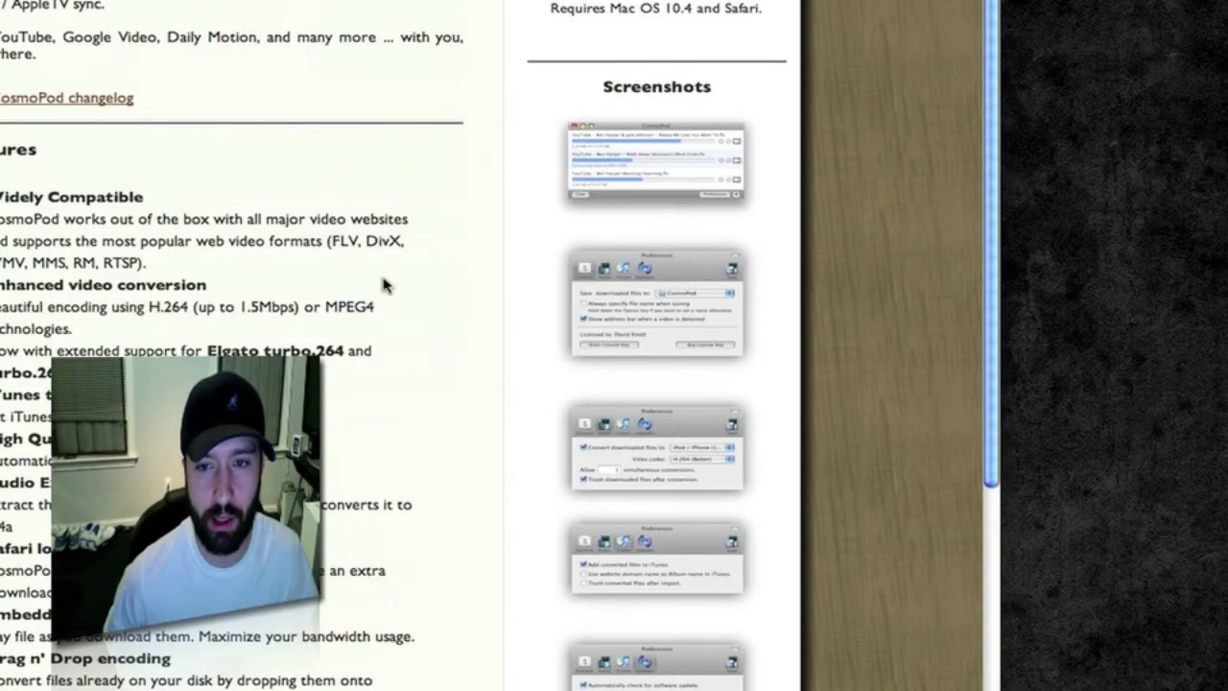
{"action": "scroll", "coordinate": [382, 284], "scroll_direction": "up", "scroll_amount": 10}
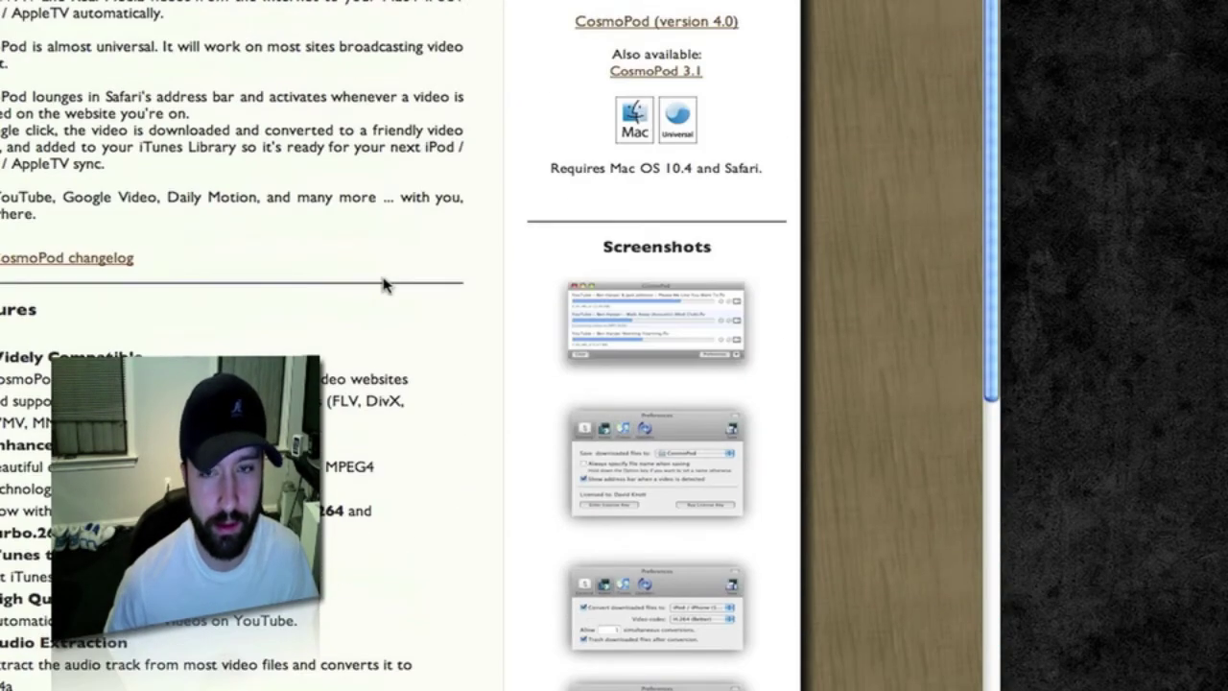